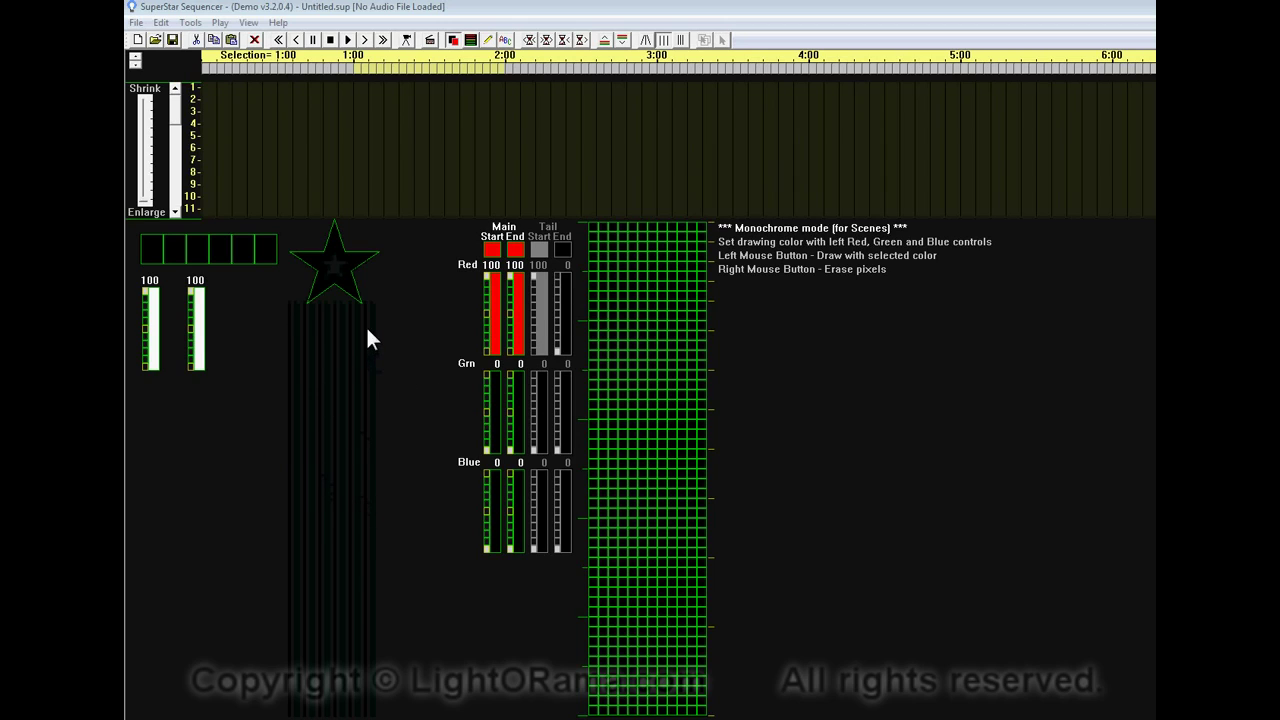
# Step: Switch the pixel grid to the wider layout so the tree shows more columns
pyautogui.click(646, 41)
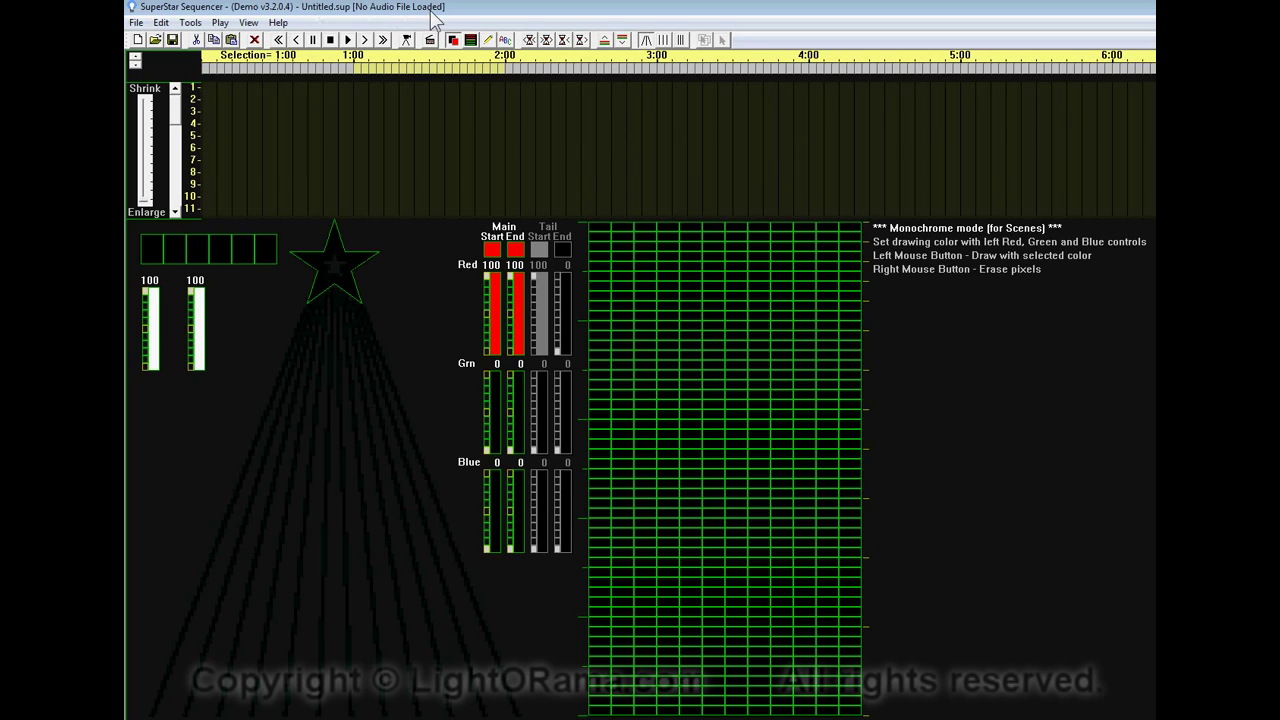
# Step: Open CarolOfTheBells.mp3 through Open Audio File as the sequence's song
pyautogui.click(136, 23)
pyautogui.click(172, 123)
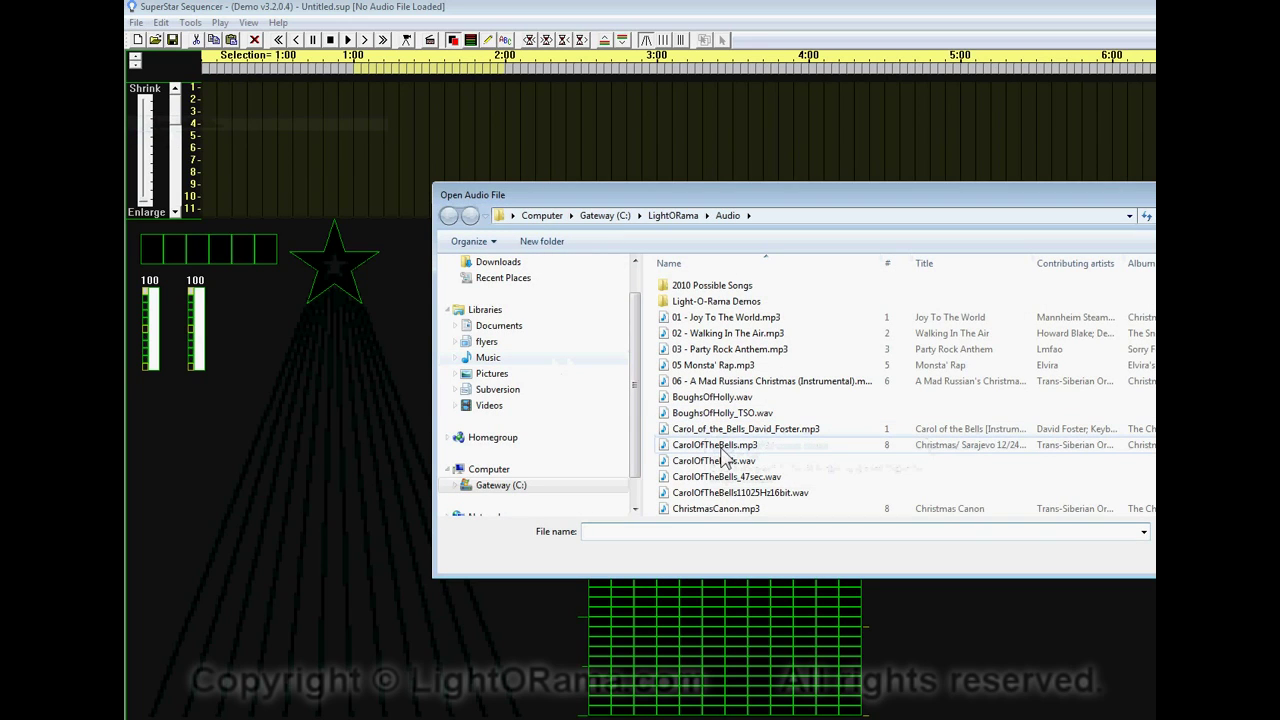
pyautogui.click(721, 451)
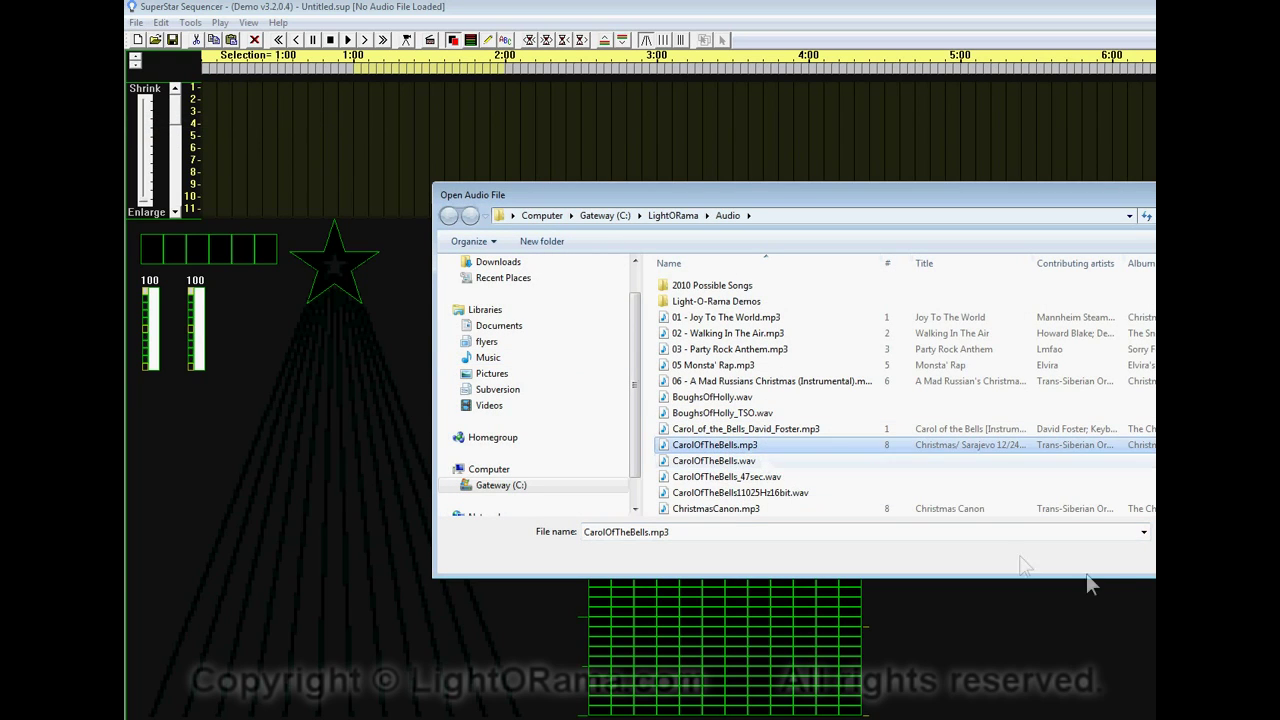
pyautogui.press('Return')
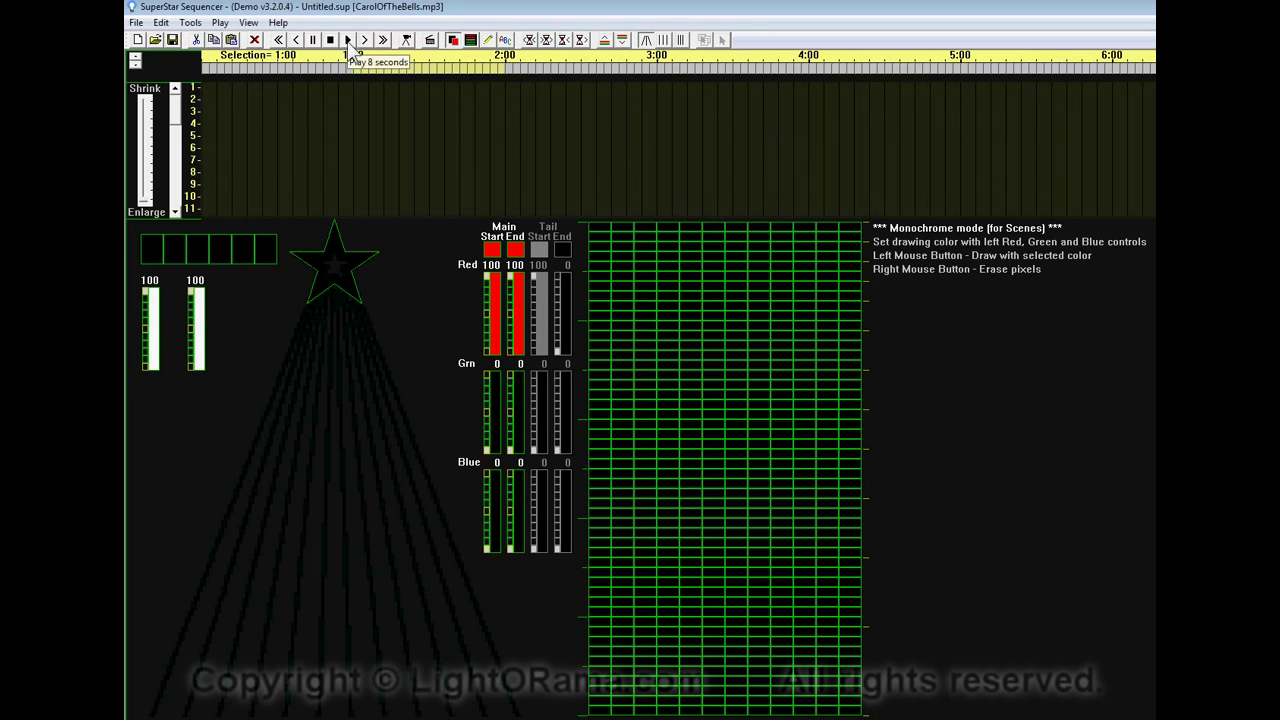
pyautogui.click(348, 42)
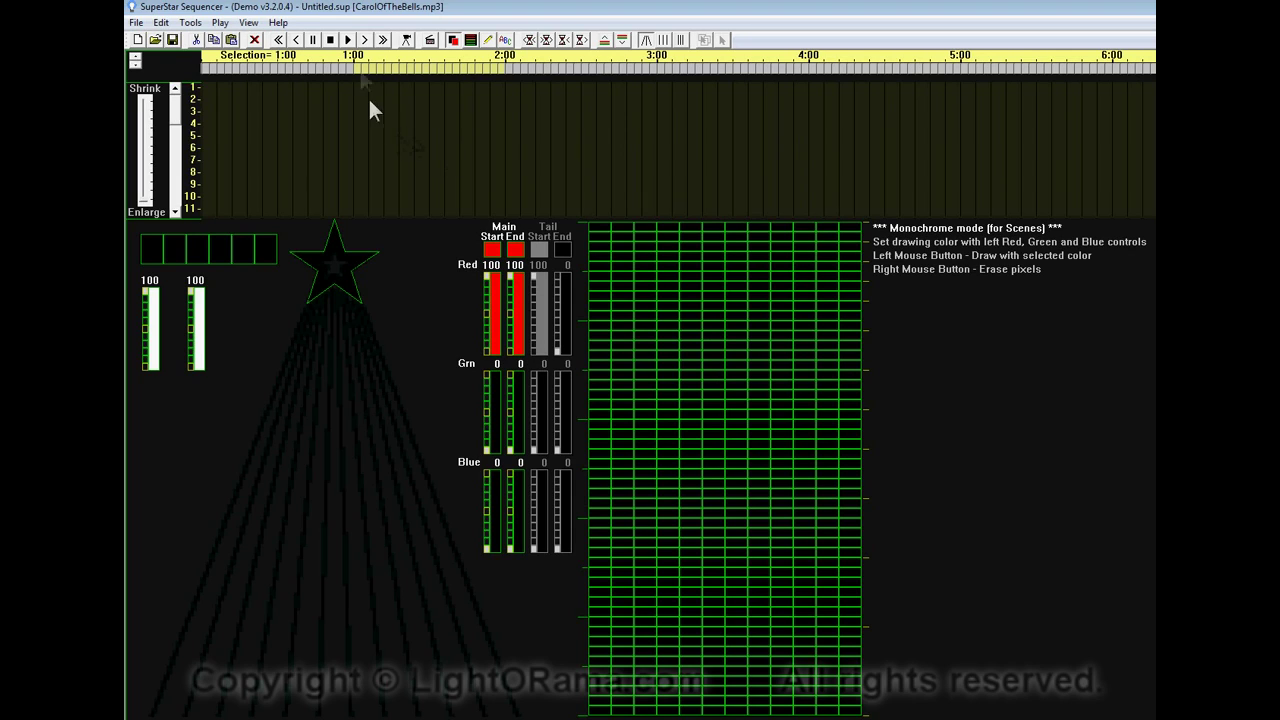
pyautogui.click(348, 42)
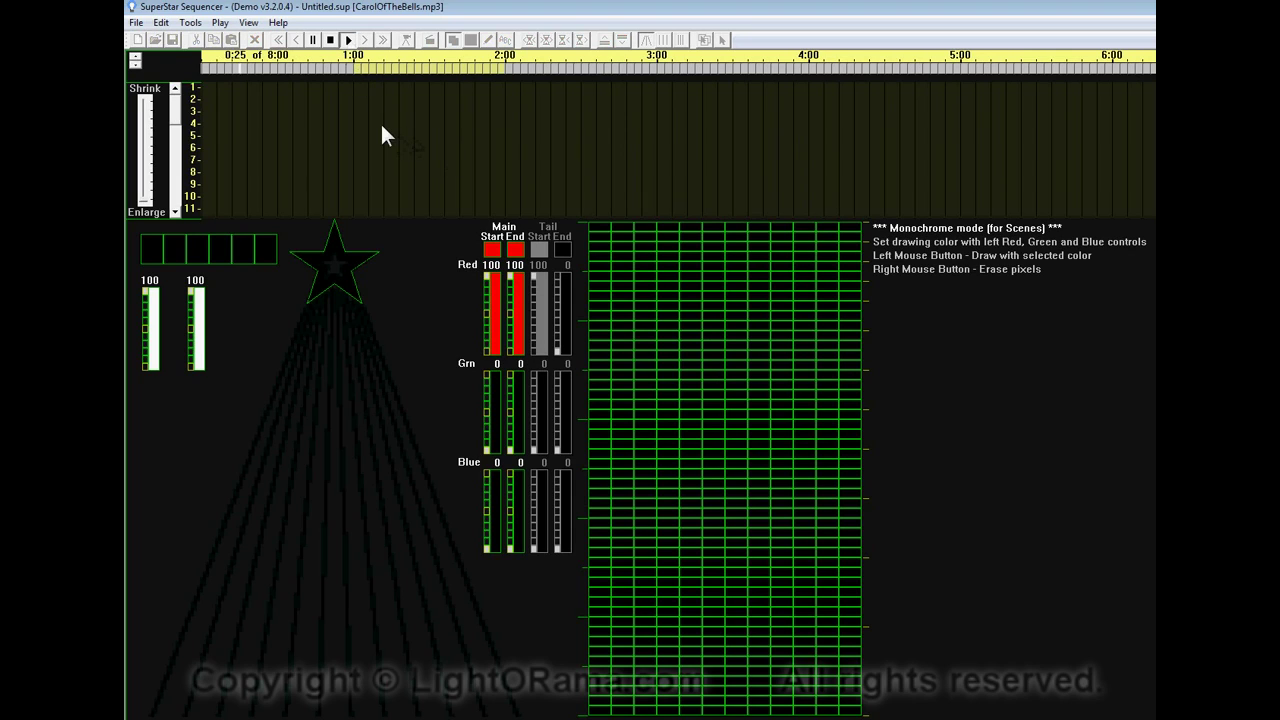
pyautogui.click(348, 40)
pyautogui.click(330, 40)
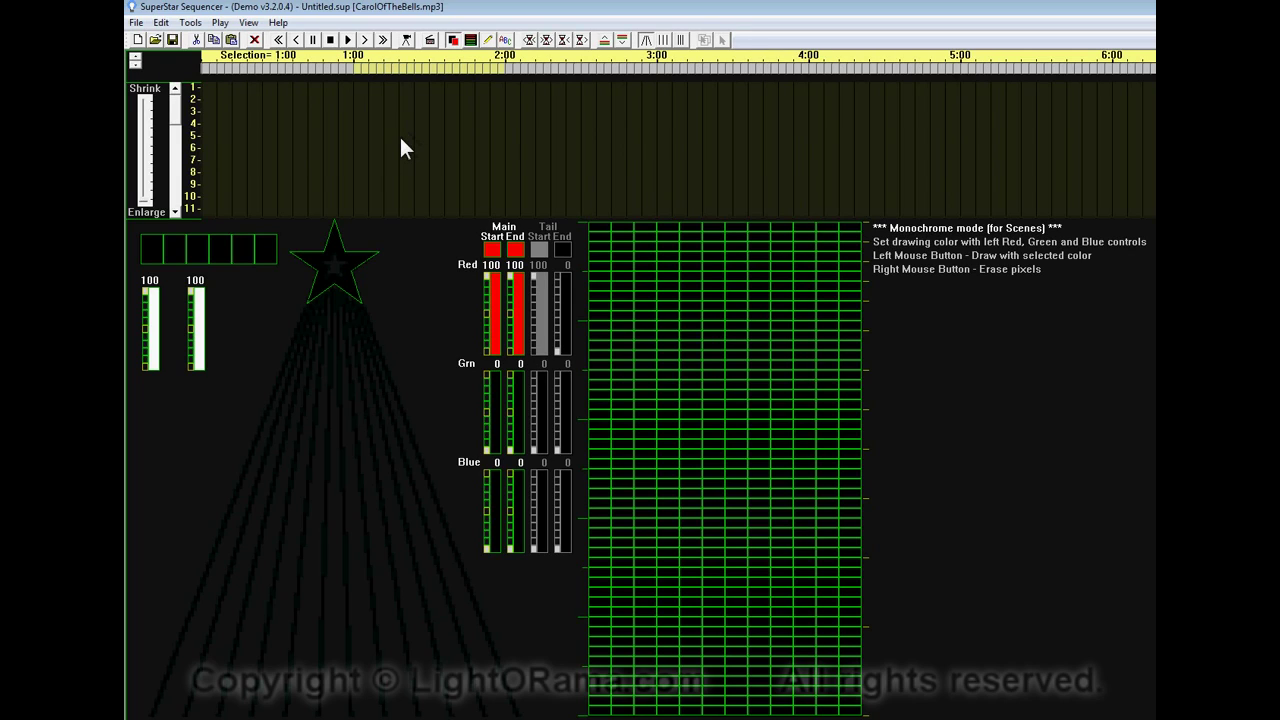
pyautogui.click(407, 42)
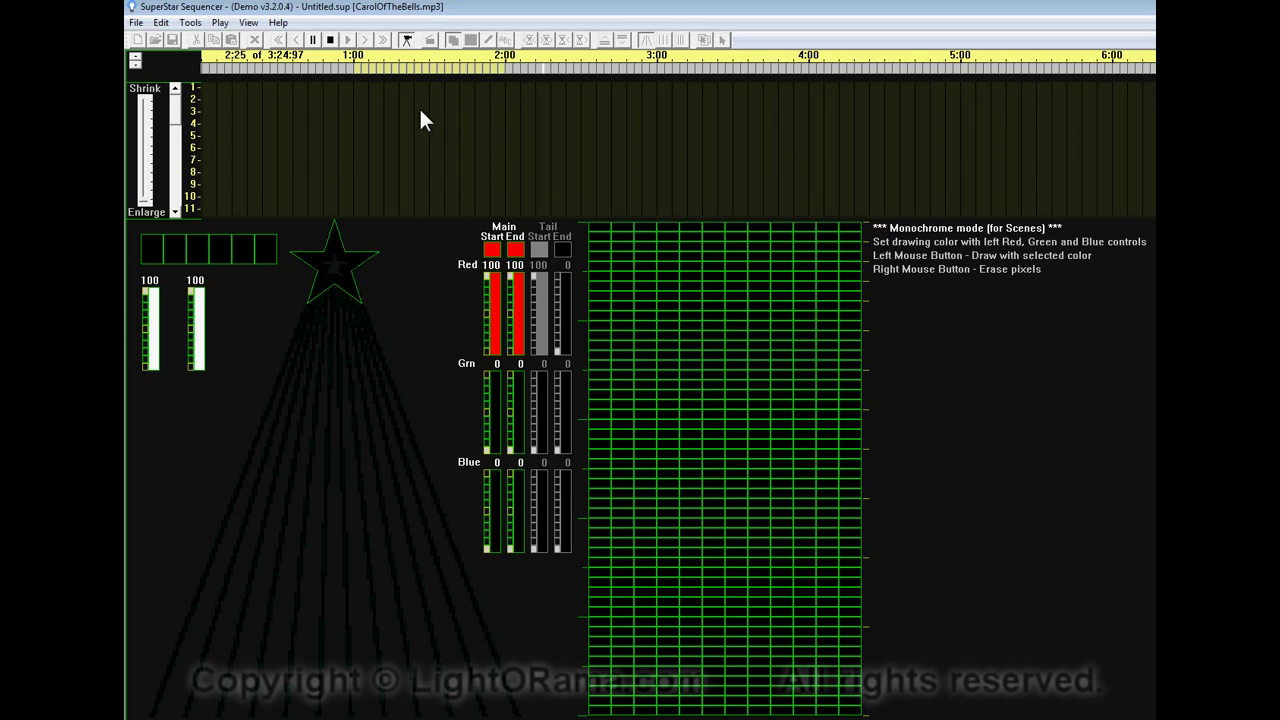
pyautogui.click(407, 42)
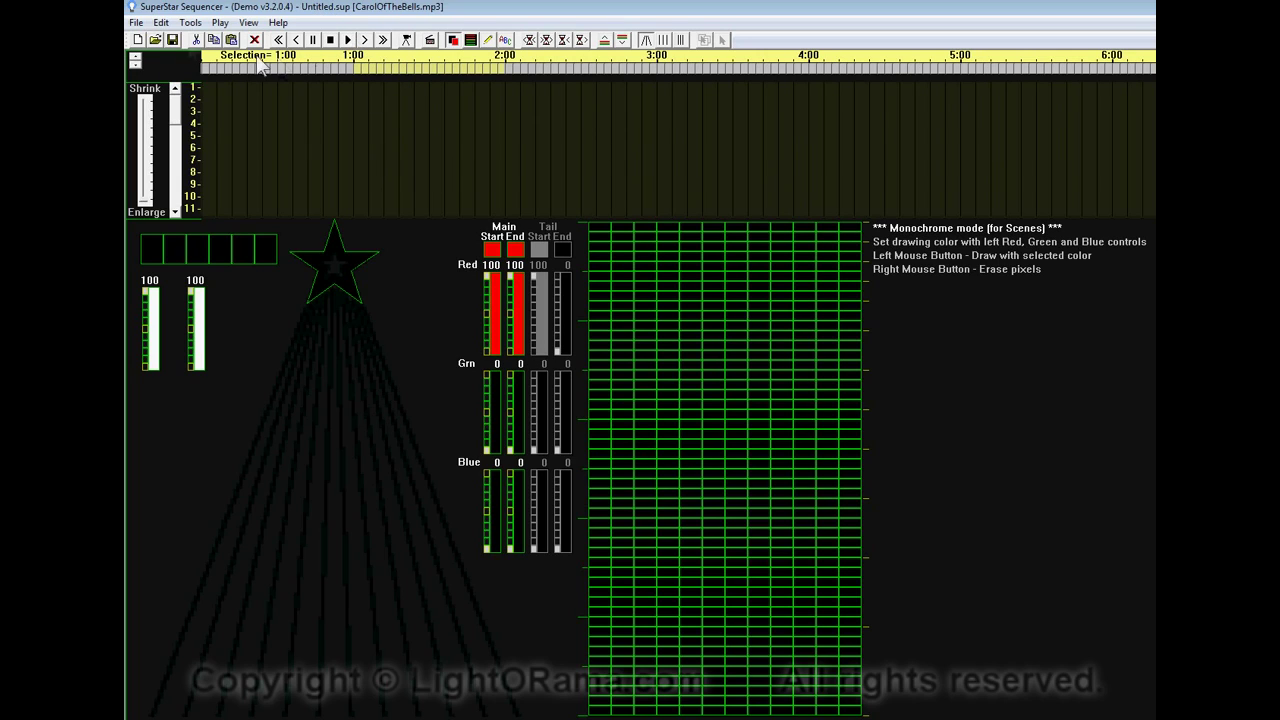
# Step: Save the sequence with Save As under the name CarolOfTheBells
pyautogui.click(136, 23)
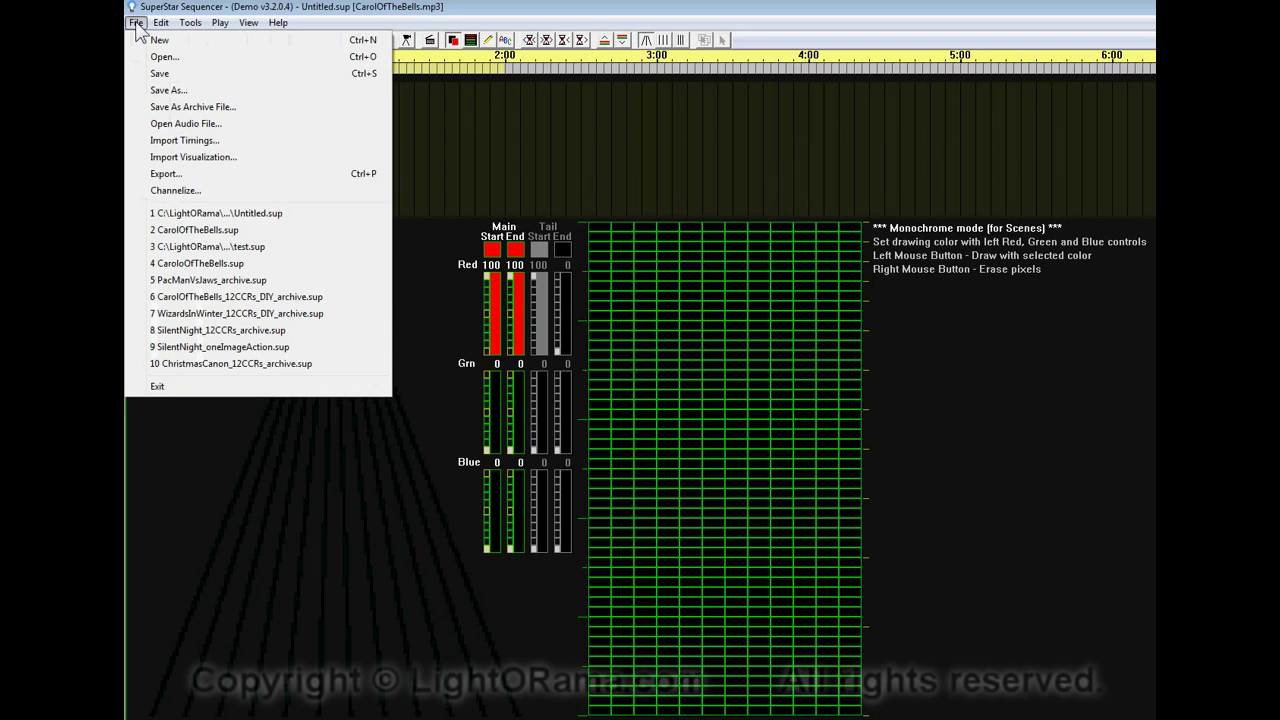
pyautogui.click(170, 90)
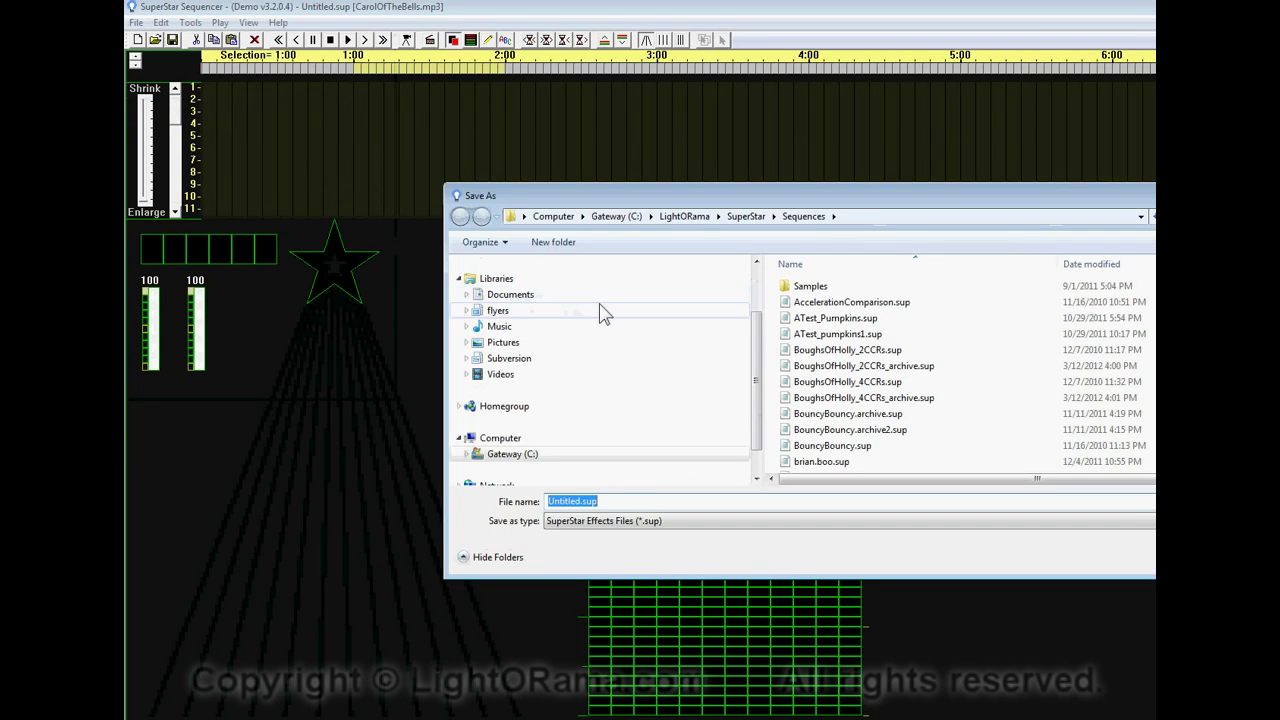
pyautogui.write('C')
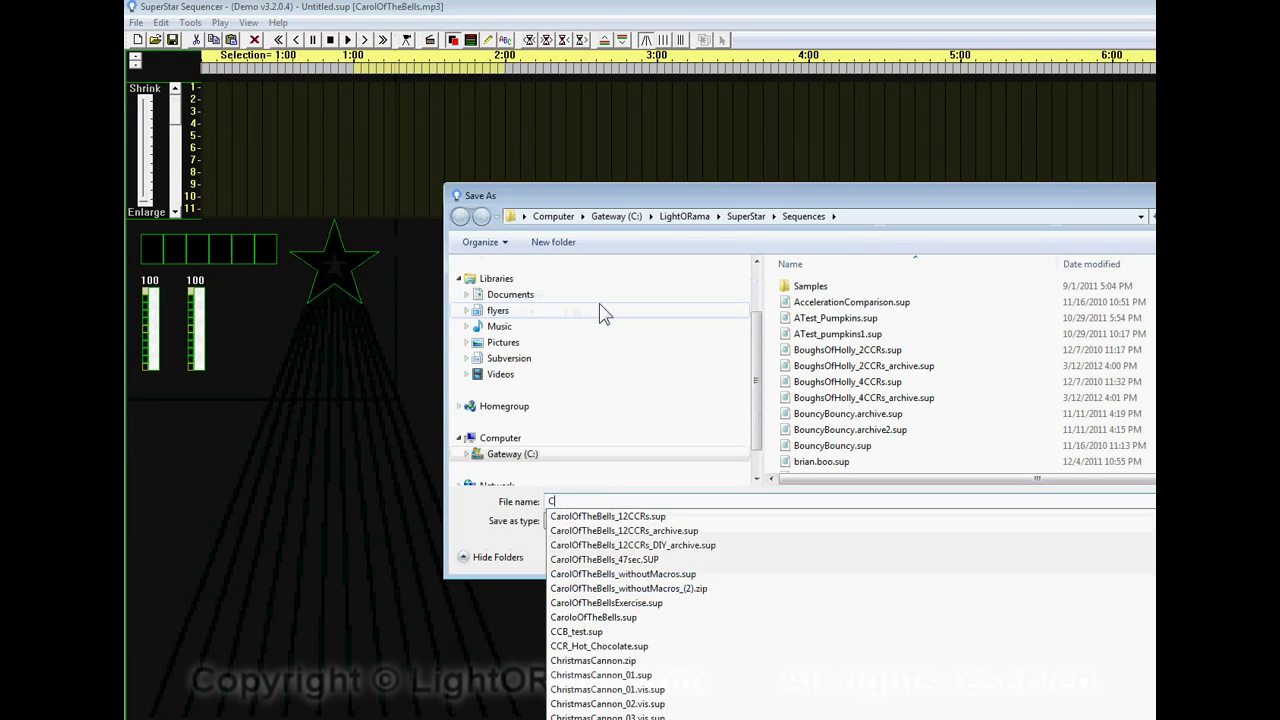
pyautogui.write('arolOfTheBells')
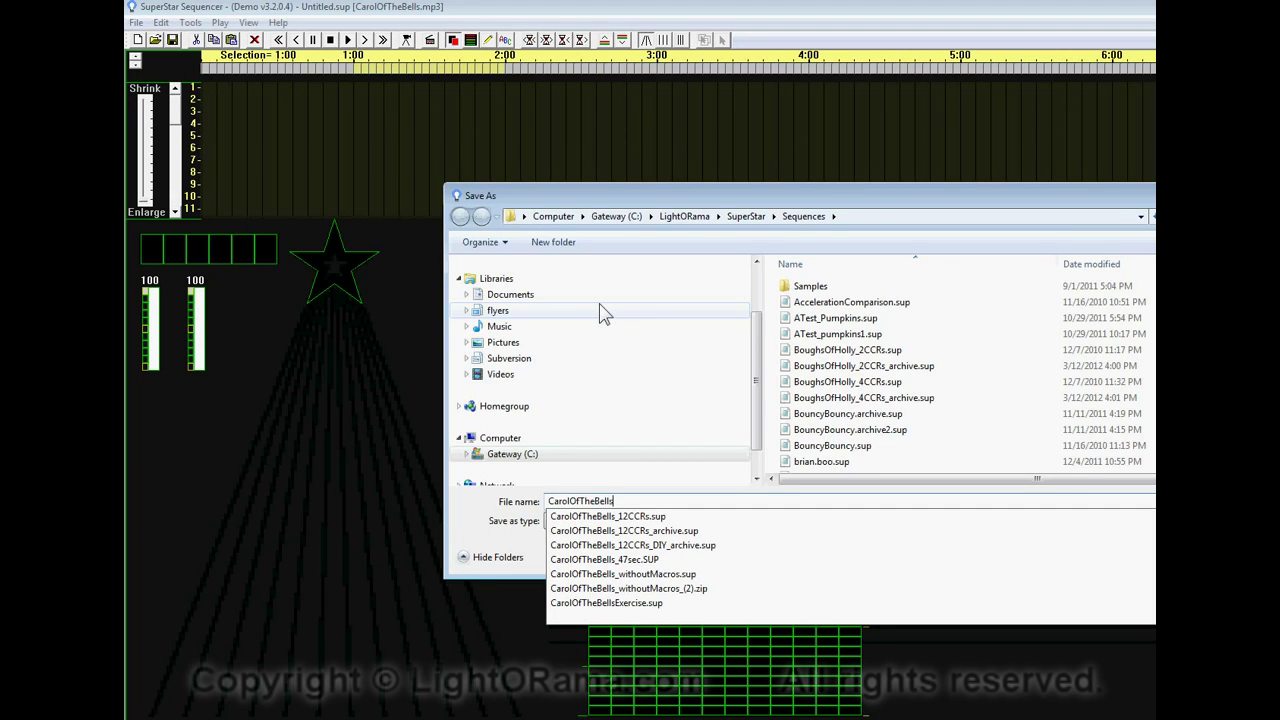
pyautogui.press('Return')
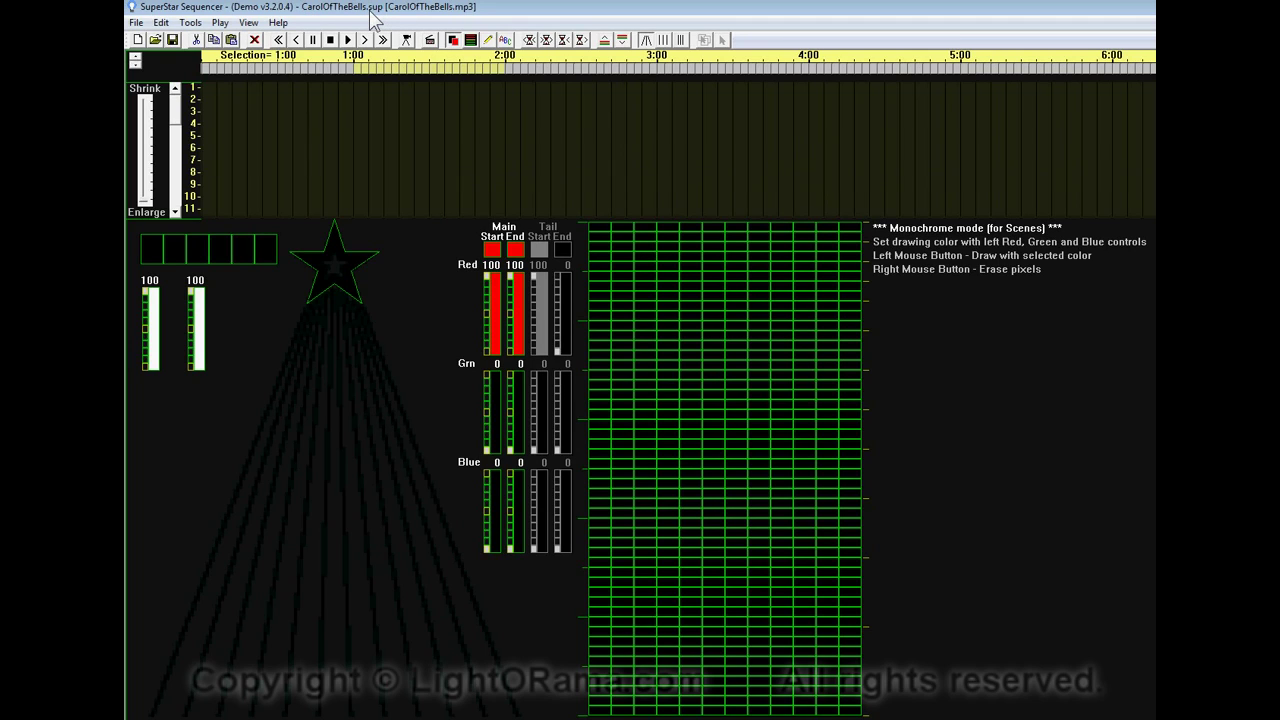
# Step: Create timings from the song with Tools > Create Timings, then play eight seconds to check them
pyautogui.click(190, 23)
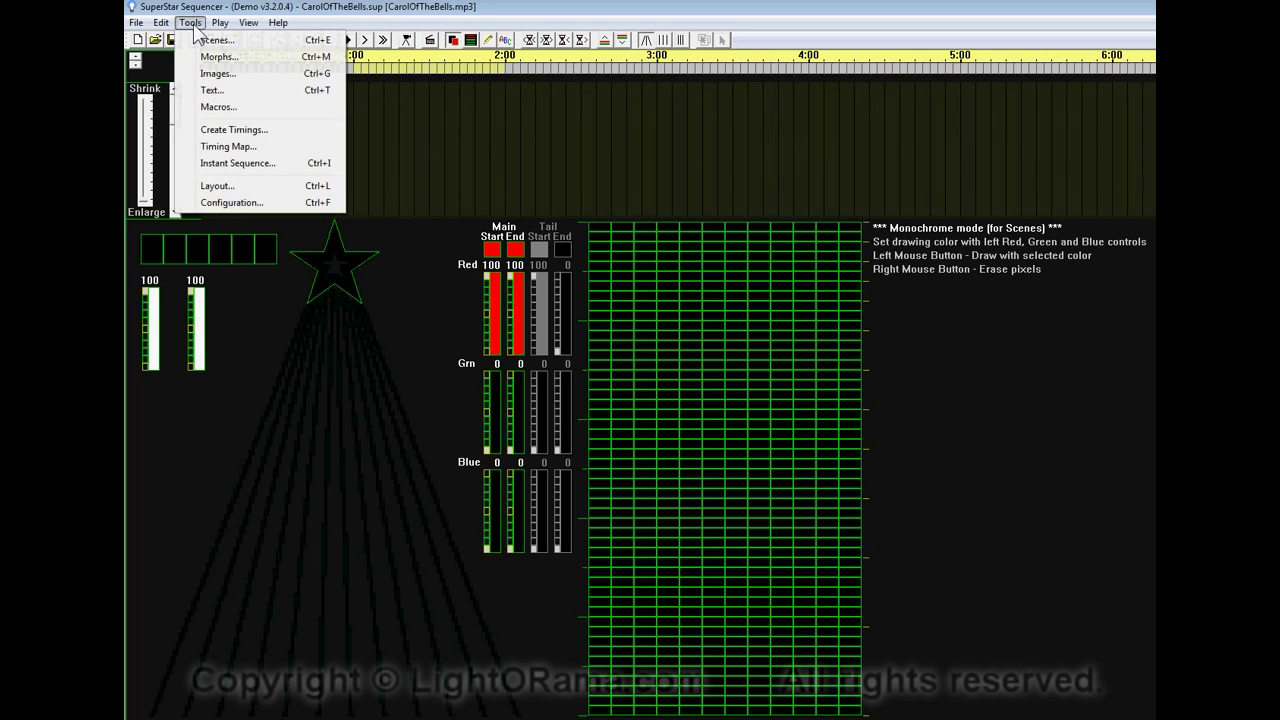
pyautogui.click(229, 131)
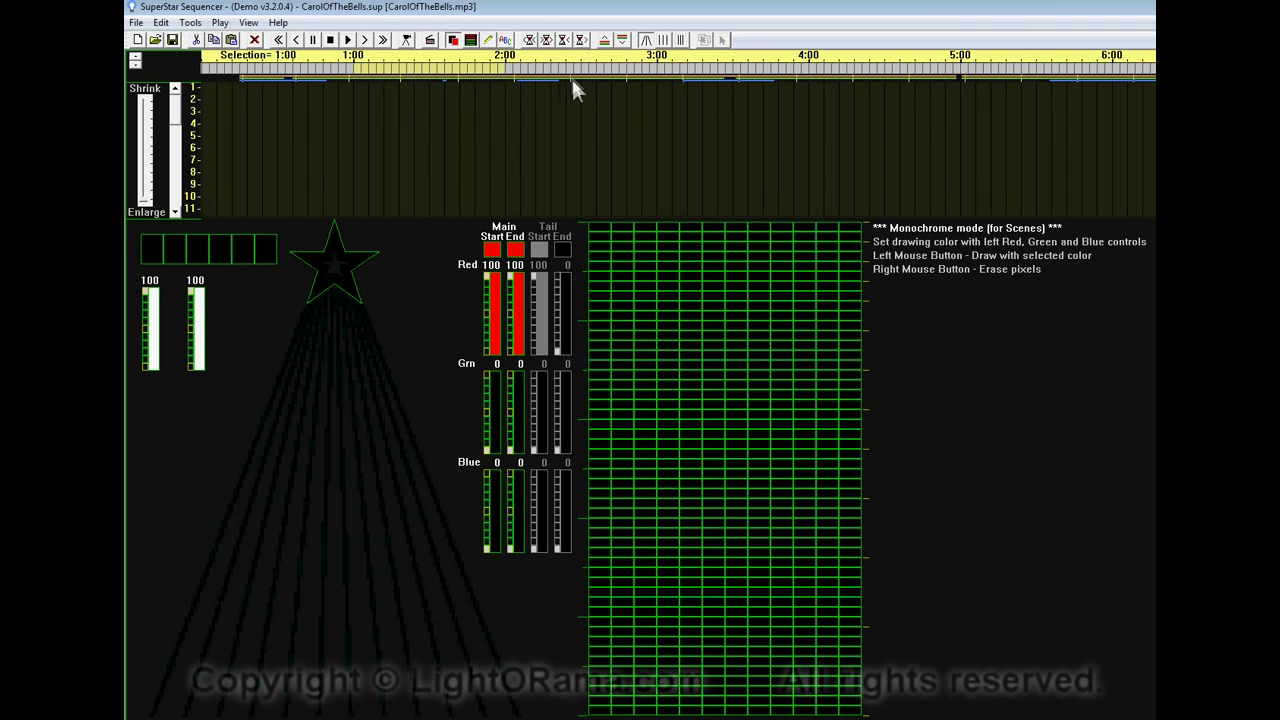
pyautogui.click(348, 40)
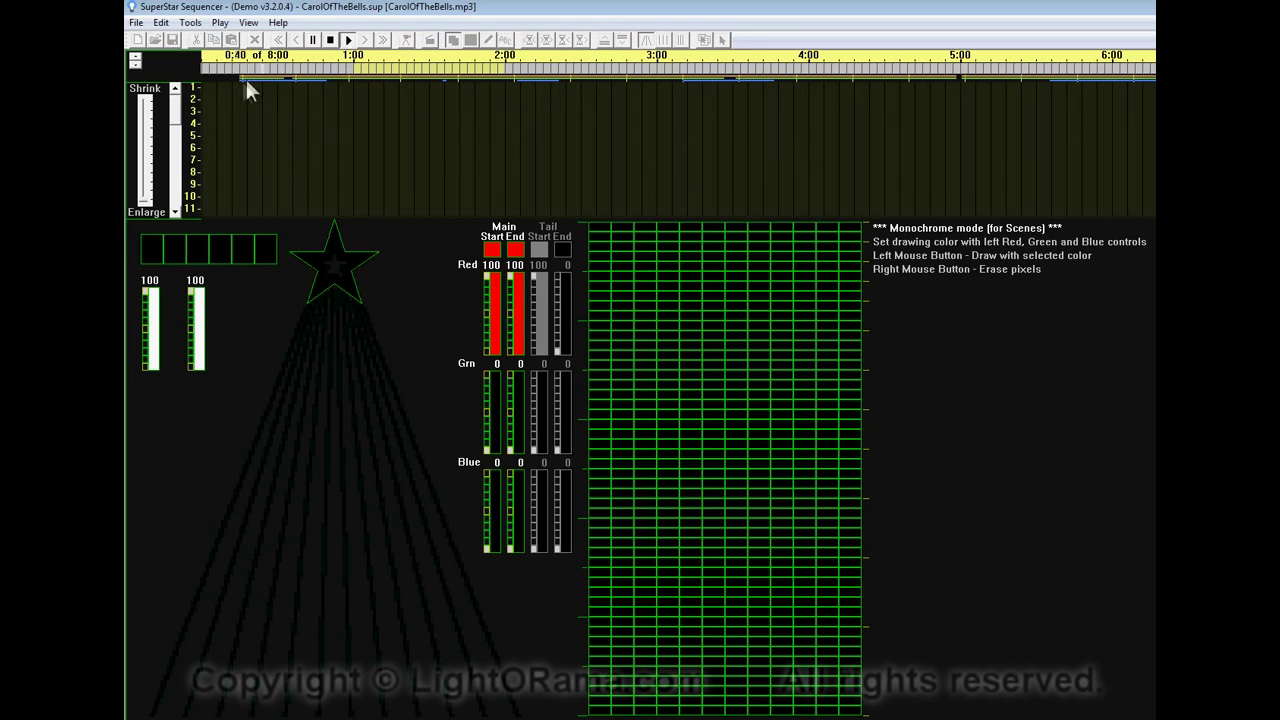
pyautogui.click(350, 44)
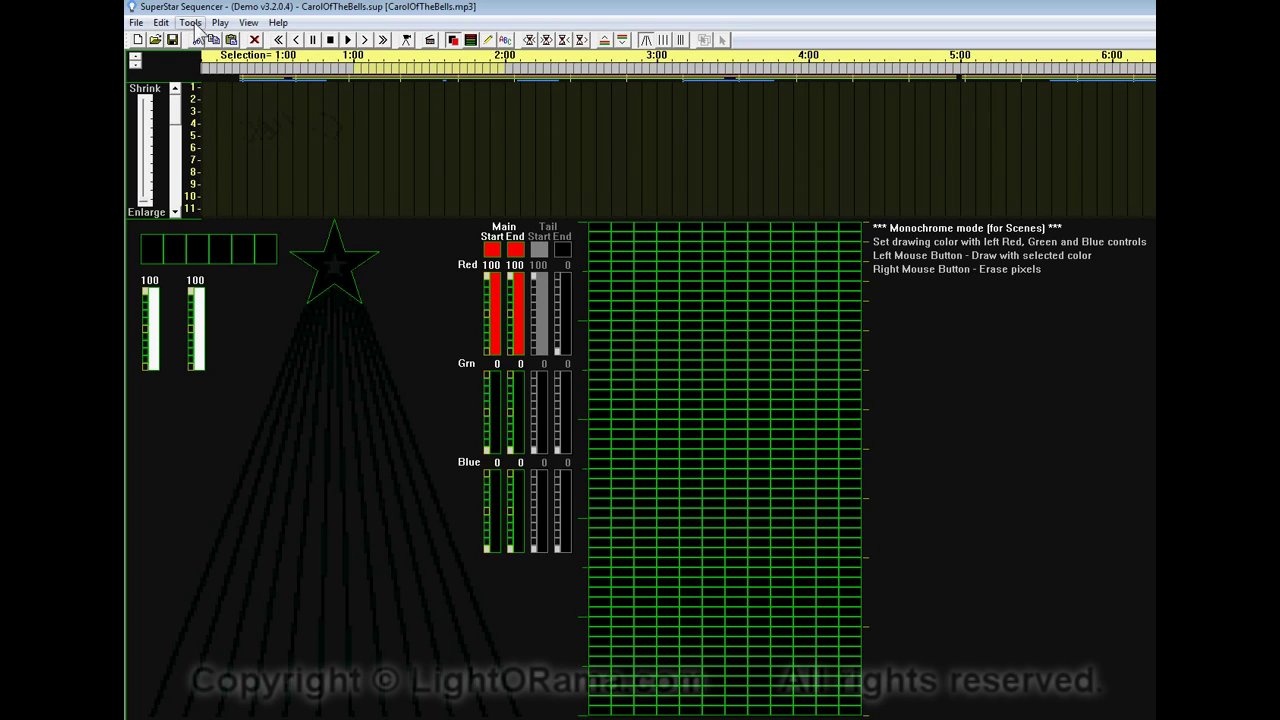
# Step: Open Scene Setup, move it aside, select the 0.25–0.60 span, and dismiss the missing-pixels error
pyautogui.click(191, 23)
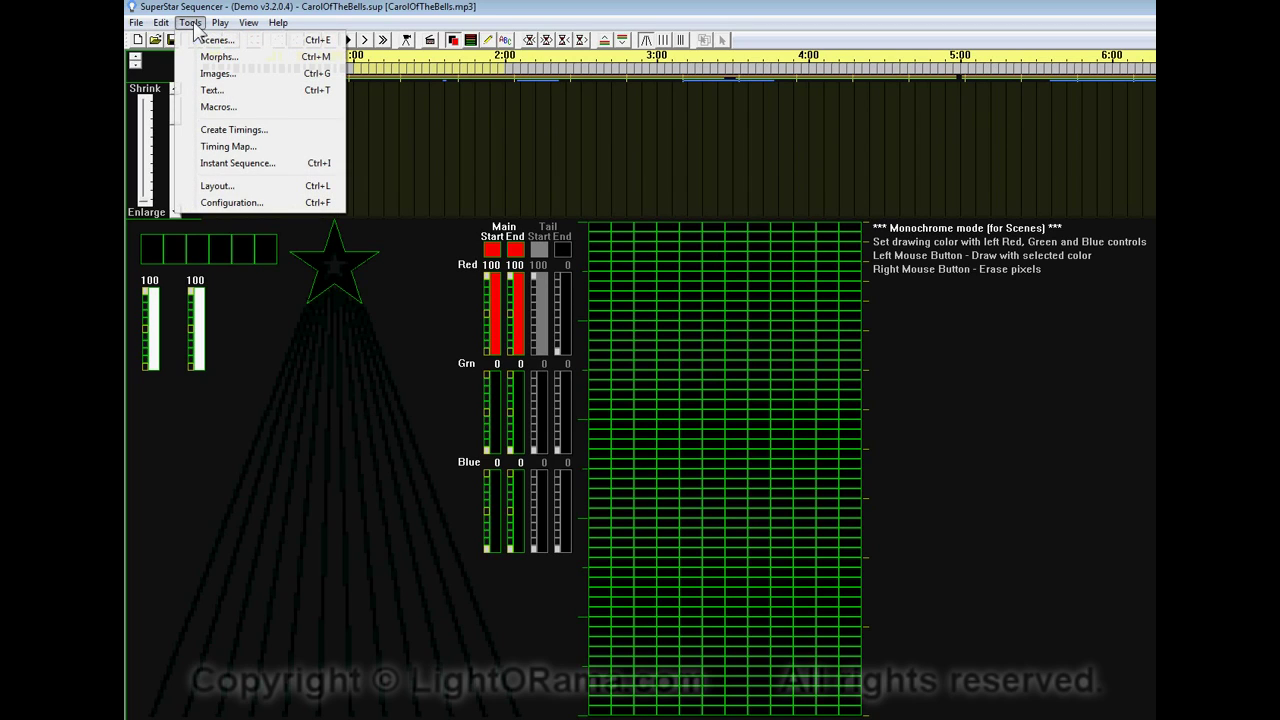
pyautogui.click(216, 41)
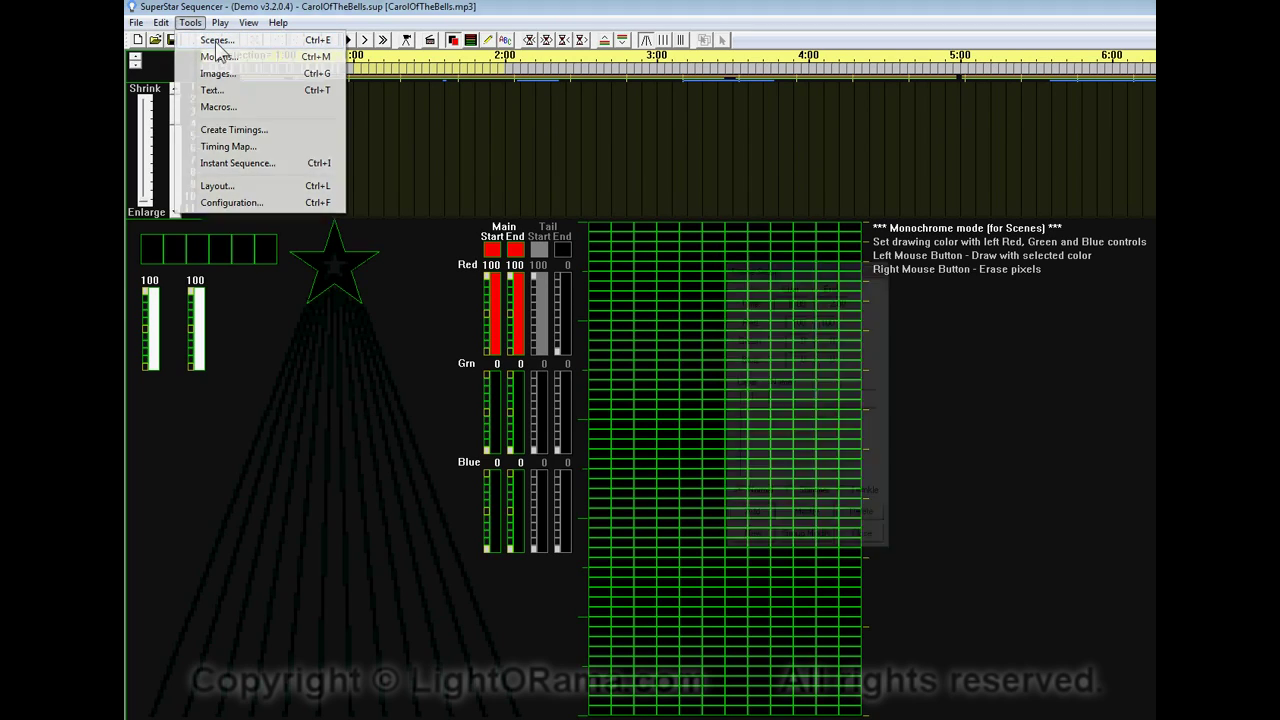
pyautogui.moveTo(792, 284); pyautogui.dragTo(947, 280)
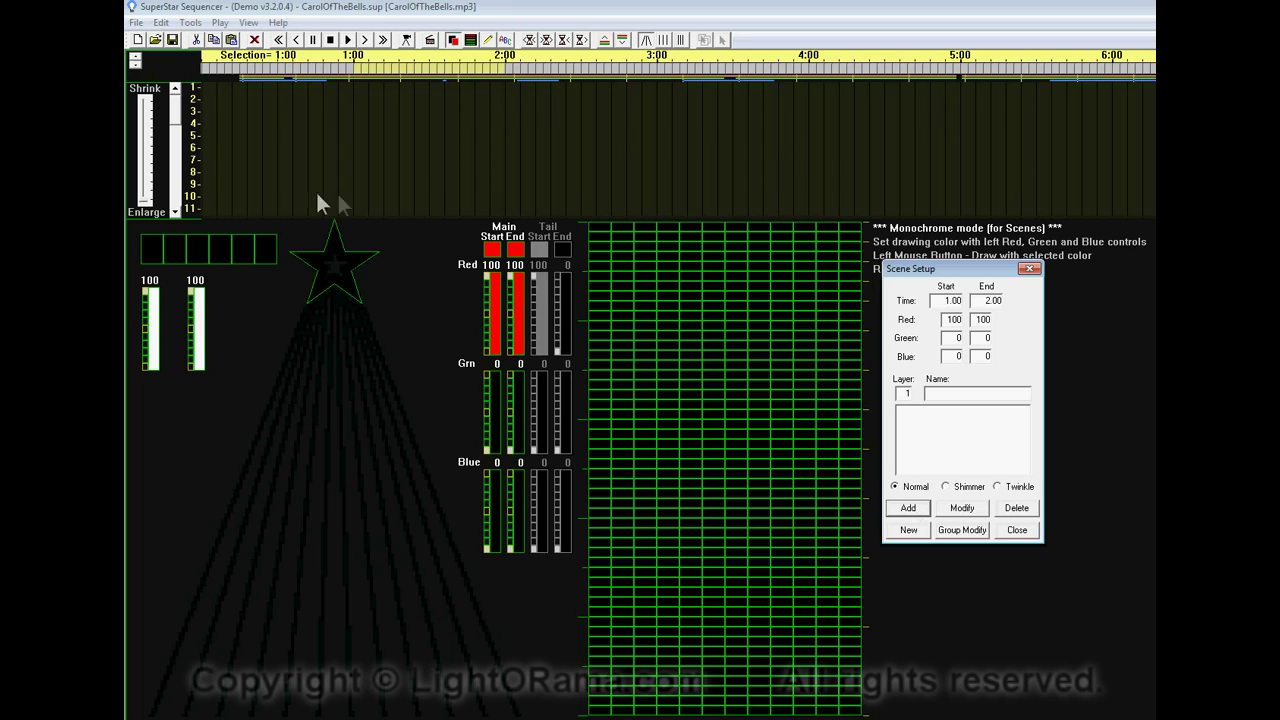
pyautogui.click(242, 67)
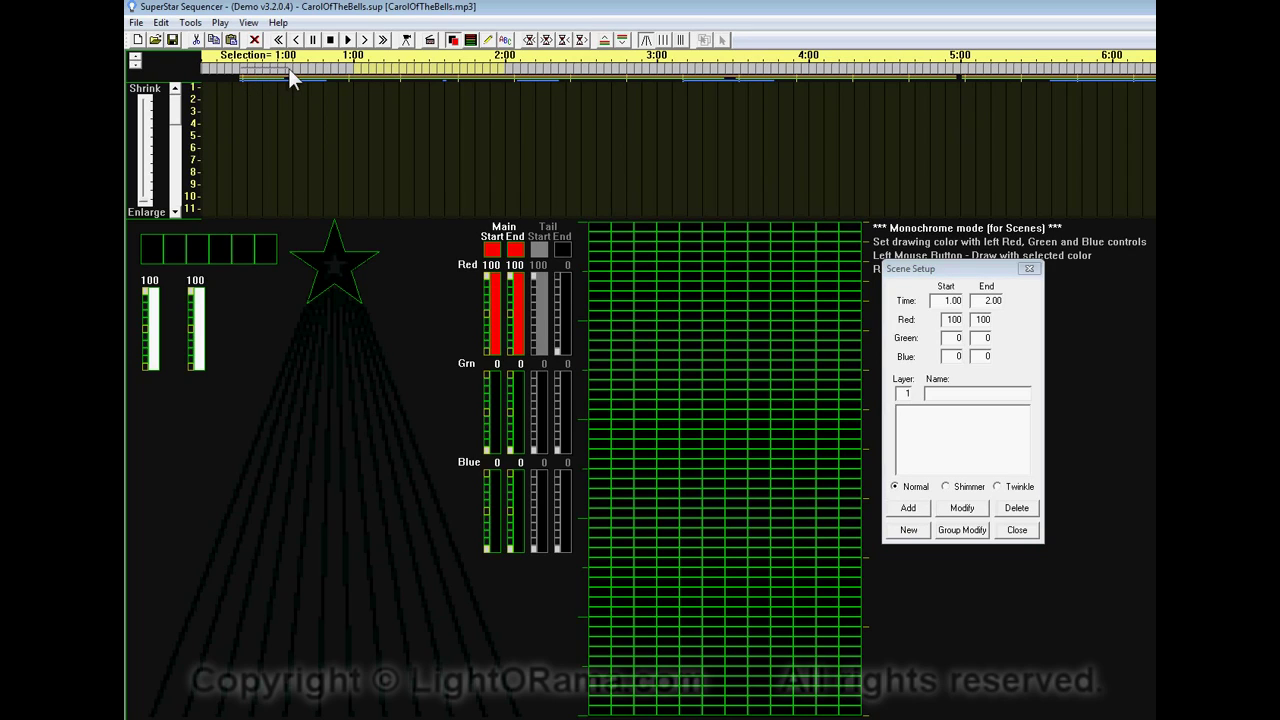
pyautogui.moveTo(288, 72); pyautogui.dragTo(291, 72)
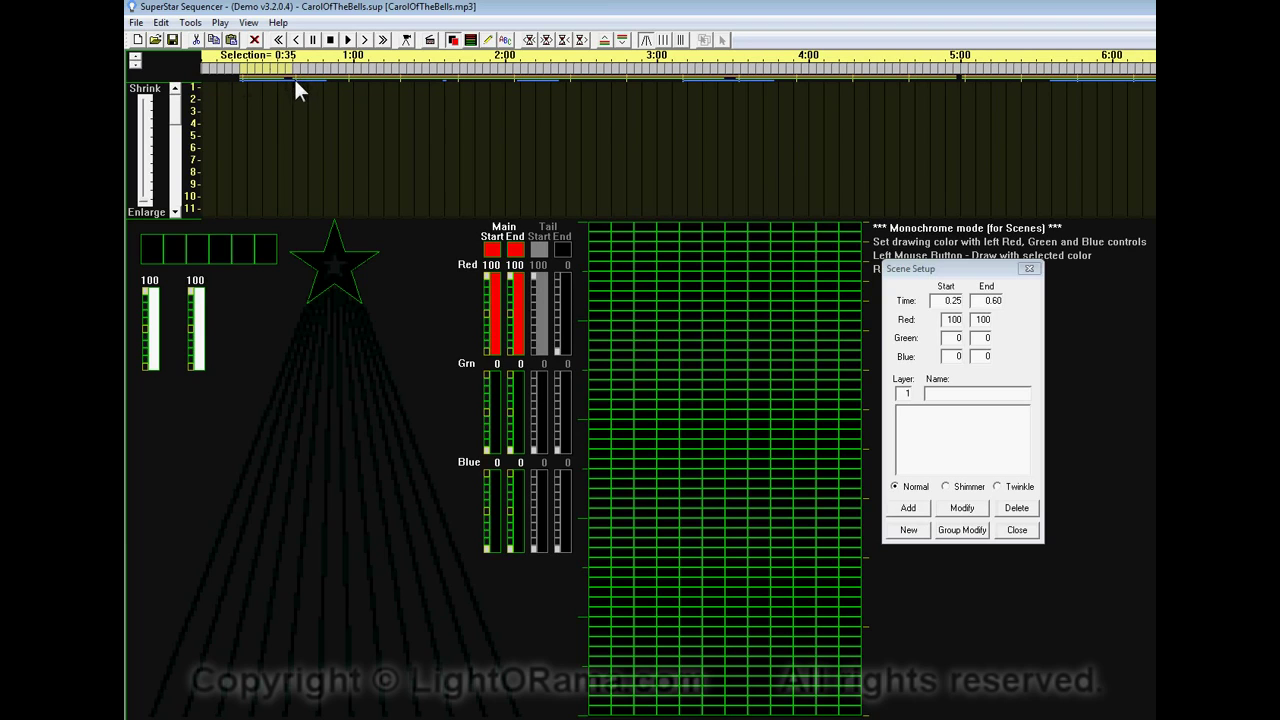
pyautogui.click(916, 510)
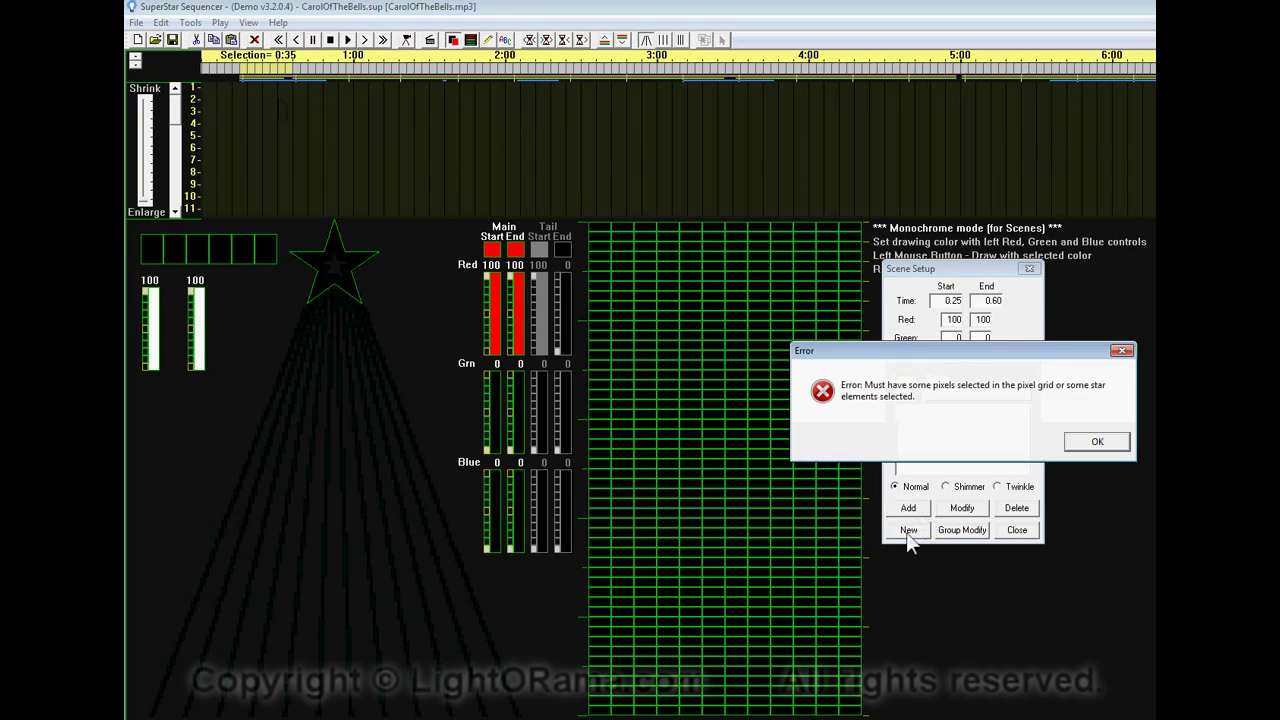
pyautogui.click(1096, 443)
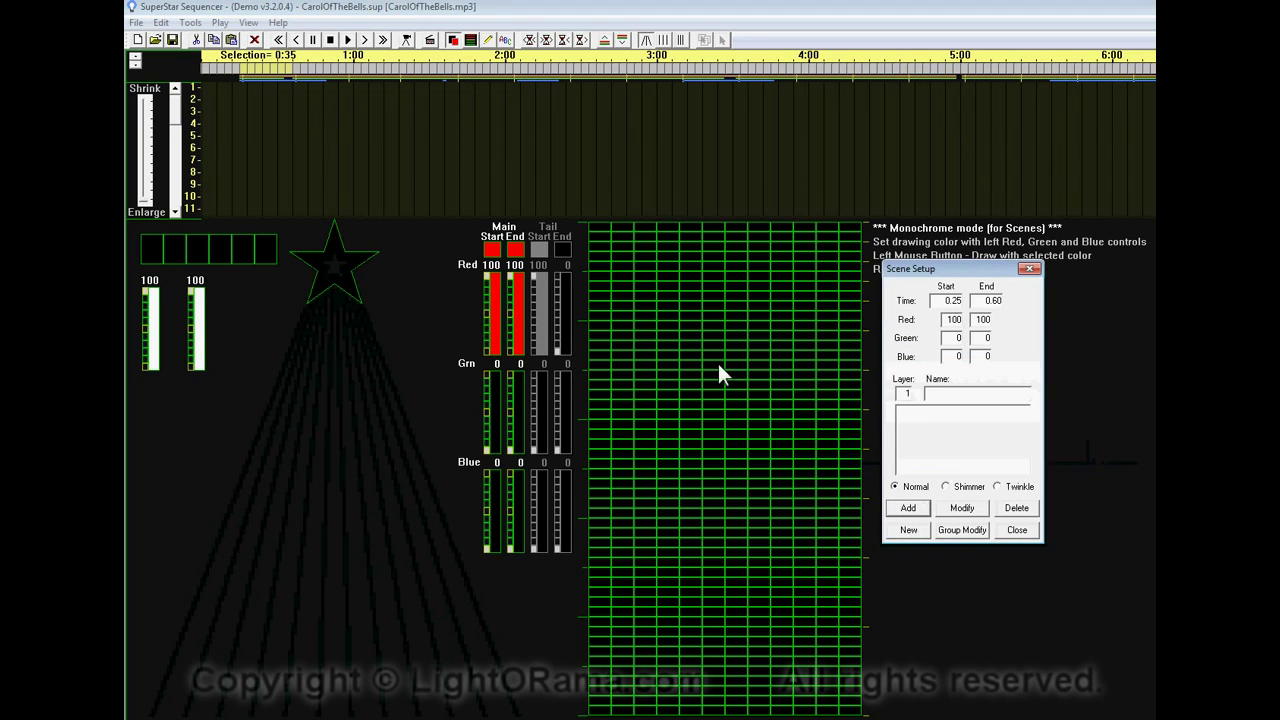
# Step: Paint a short red column on the grid, add it as Scene 1, and play it back
pyautogui.click(621, 278)
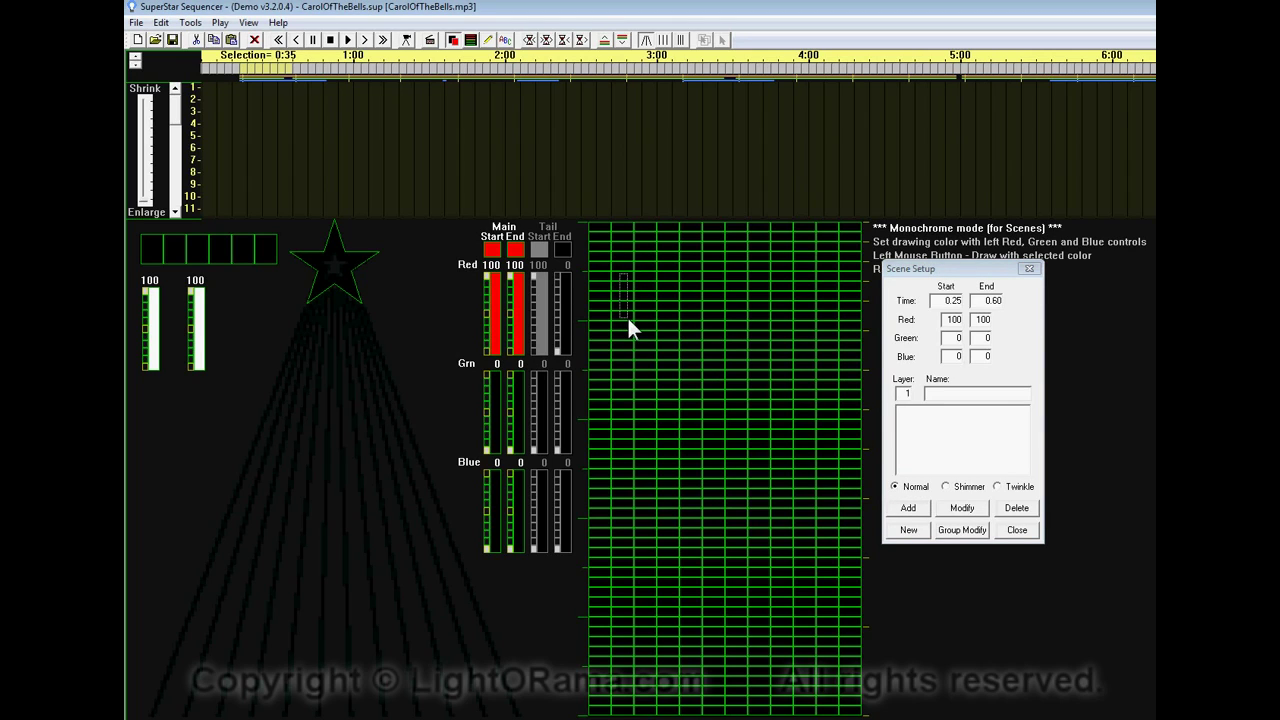
pyautogui.moveTo(621, 278); pyautogui.dragTo(628, 320)
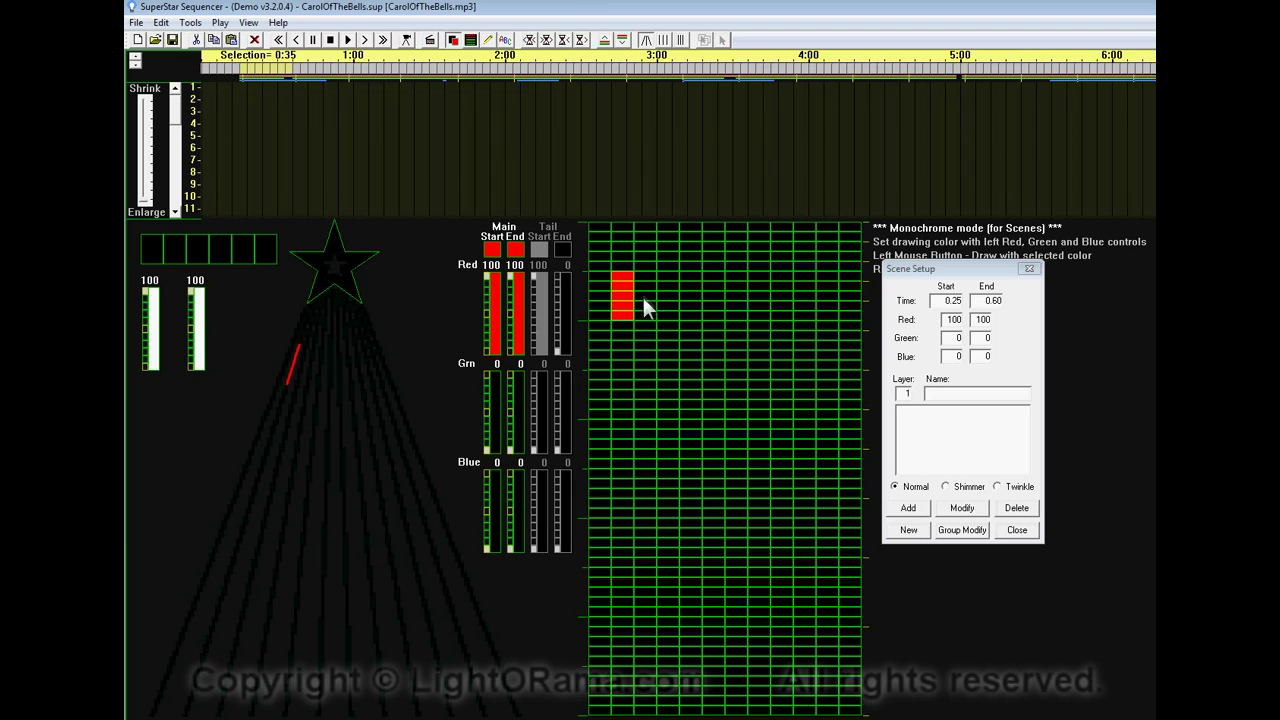
pyautogui.click(908, 508)
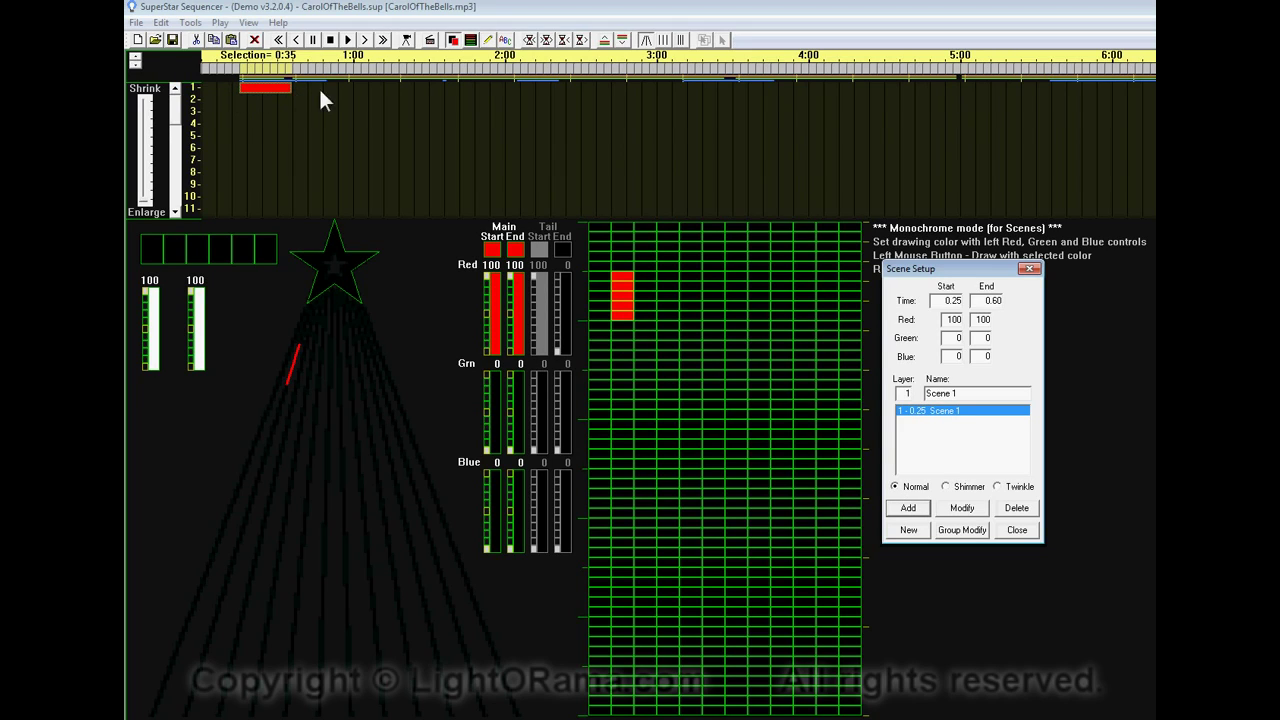
pyautogui.click(347, 40)
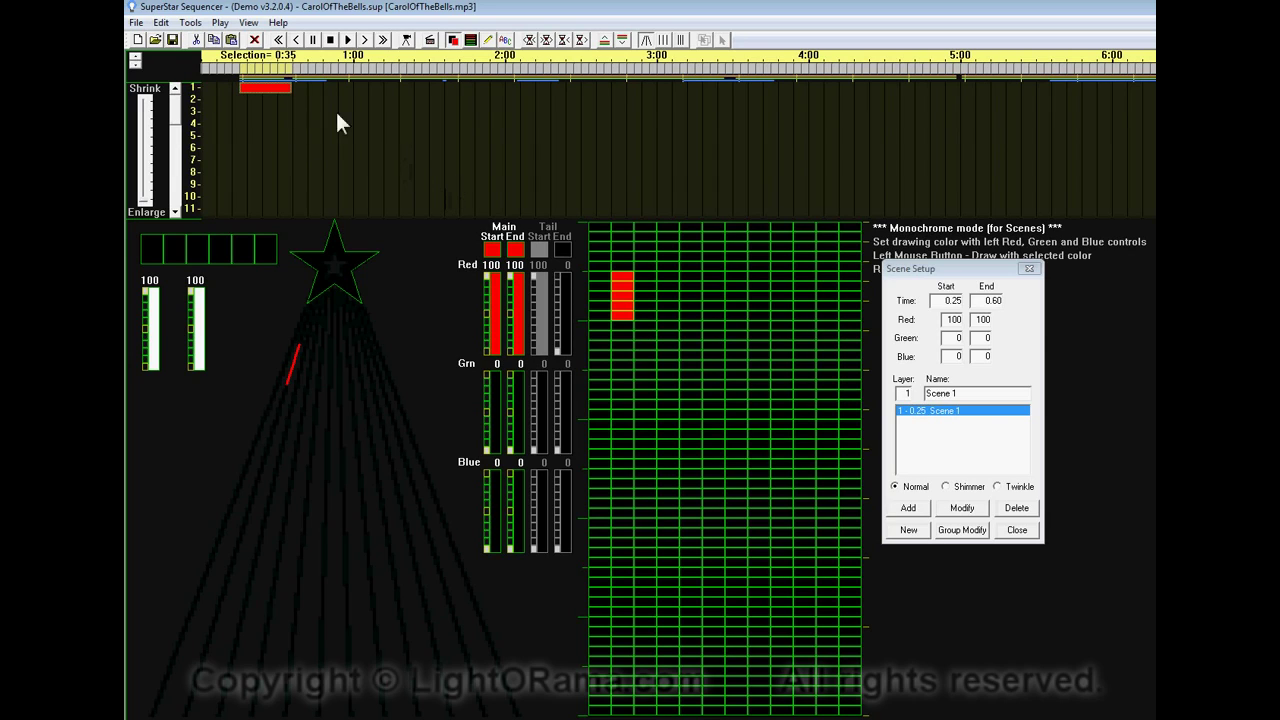
# Step: Set Scene 1's red end value to 0 so it fades out, then preview
pyautogui.click(510, 350)
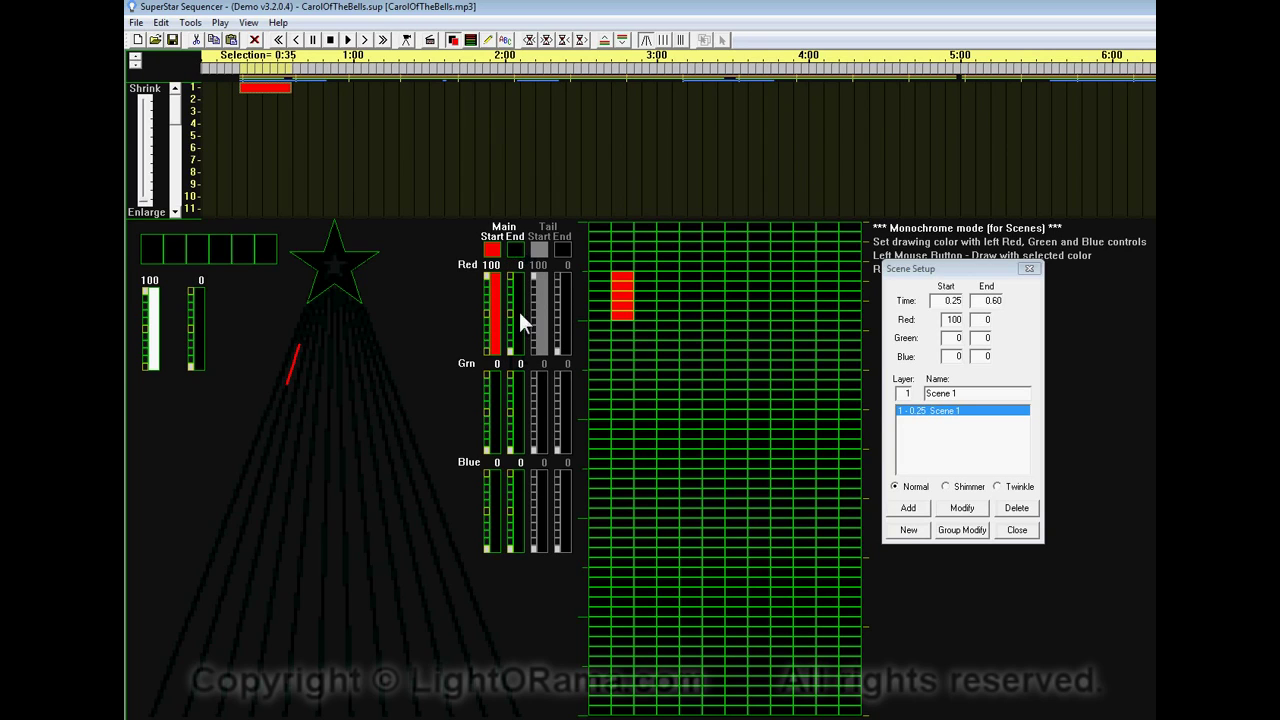
pyautogui.click(960, 510)
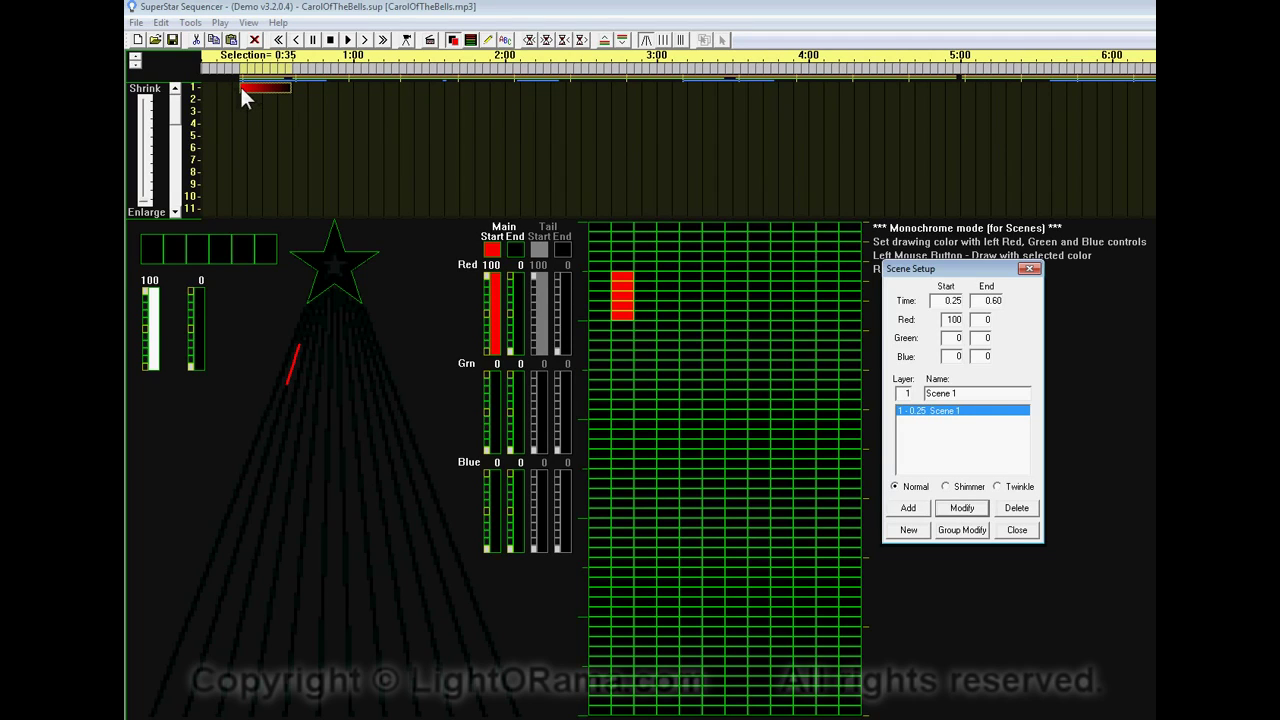
pyautogui.click(348, 40)
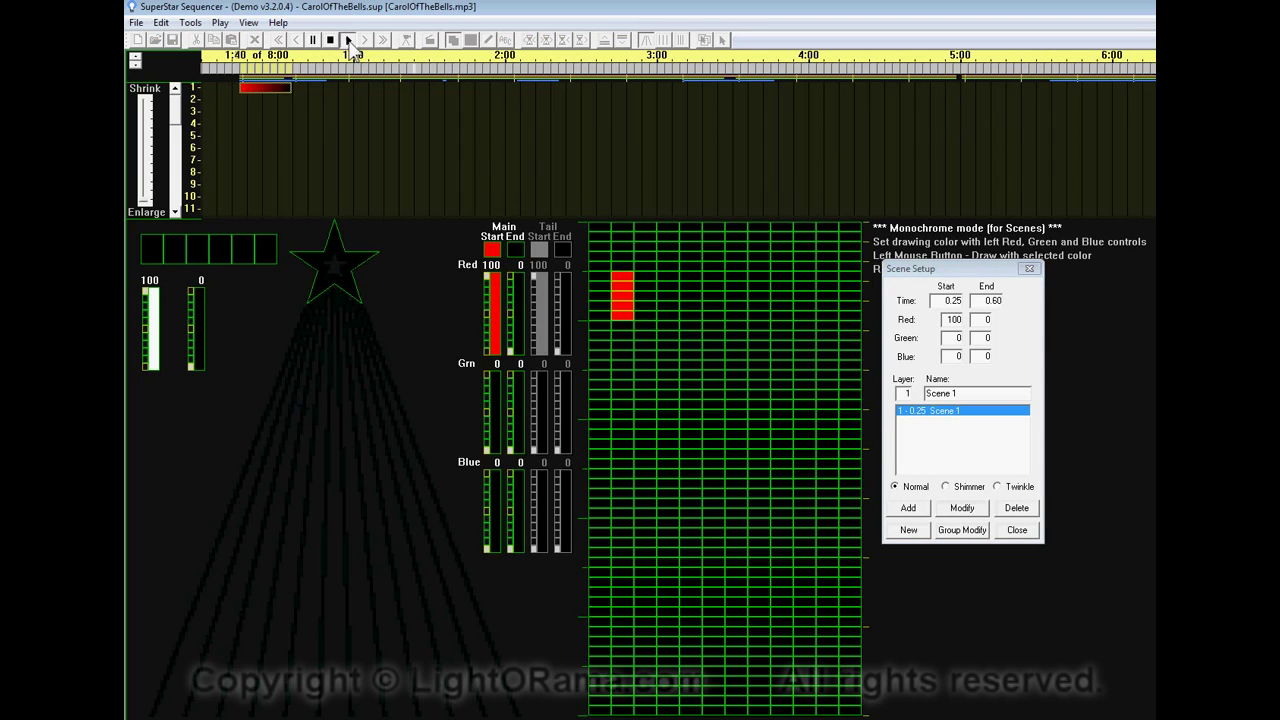
pyautogui.click(348, 41)
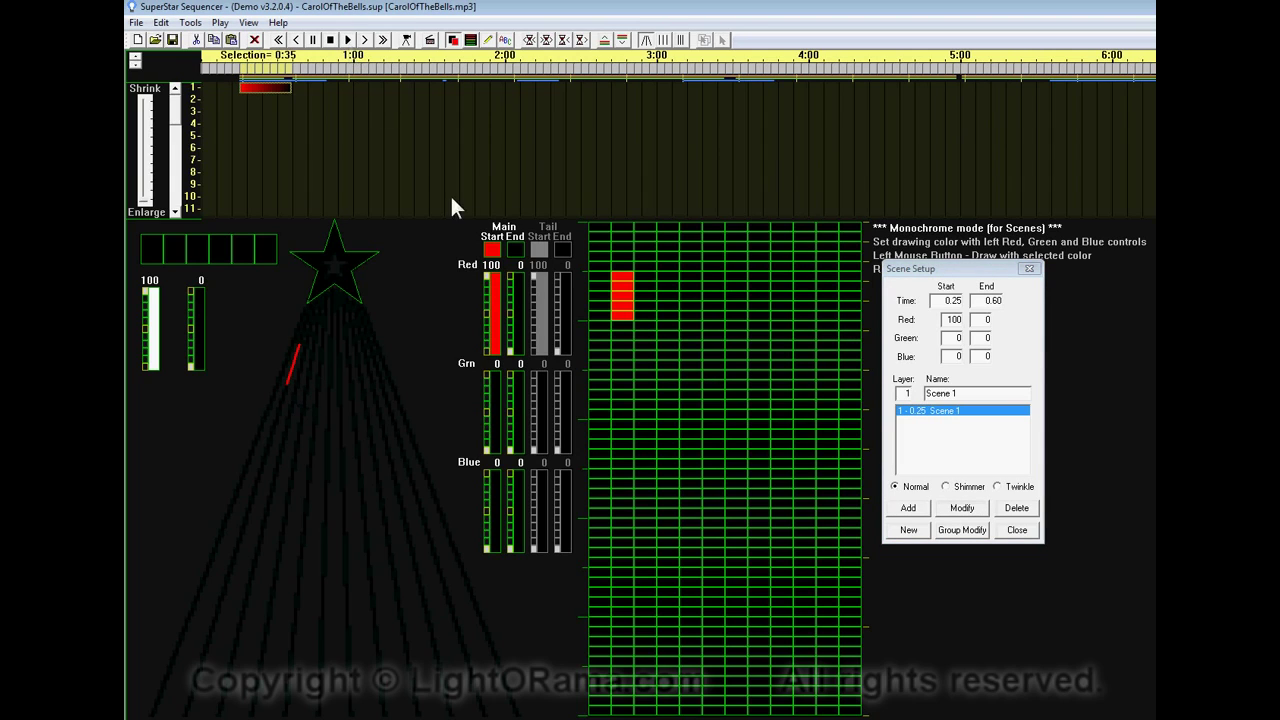
# Step: Advance the selection to 0.60–0.95, light a new strand, and delete the old red column
pyautogui.click(342, 69)
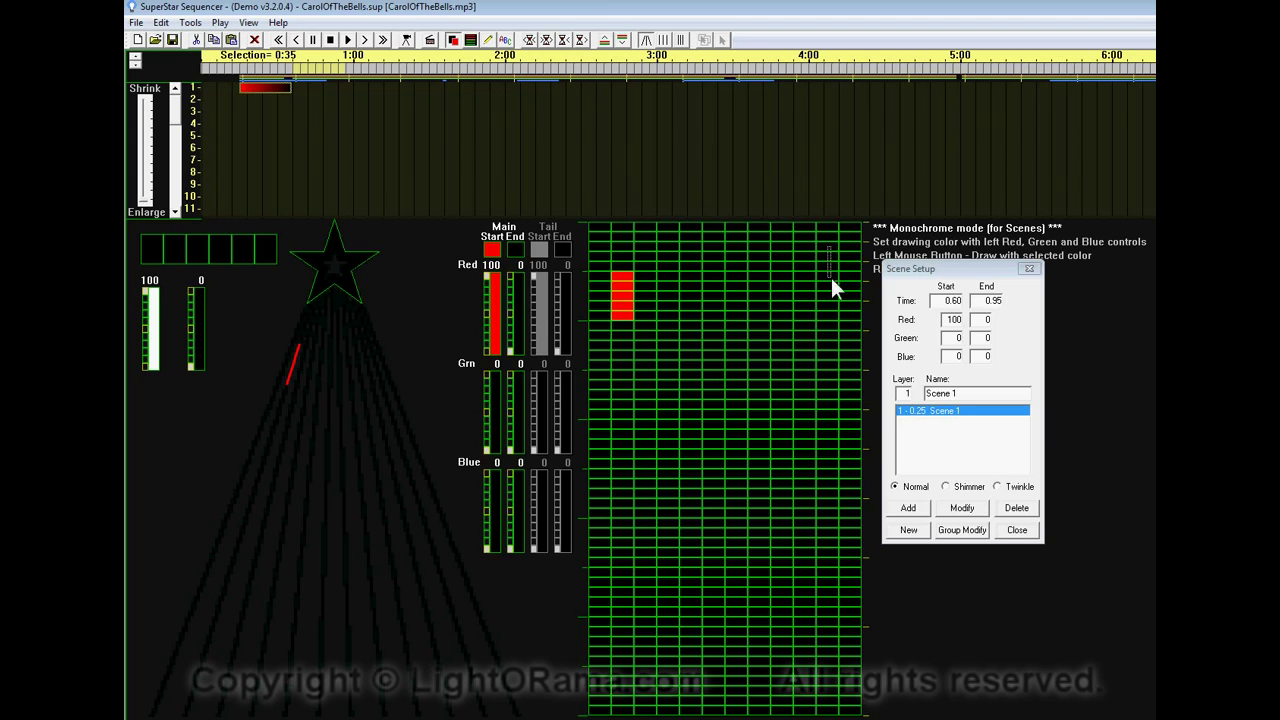
pyautogui.moveTo(831, 290); pyautogui.dragTo(832, 294)
pyautogui.moveTo(605, 263); pyautogui.dragTo(660, 346)
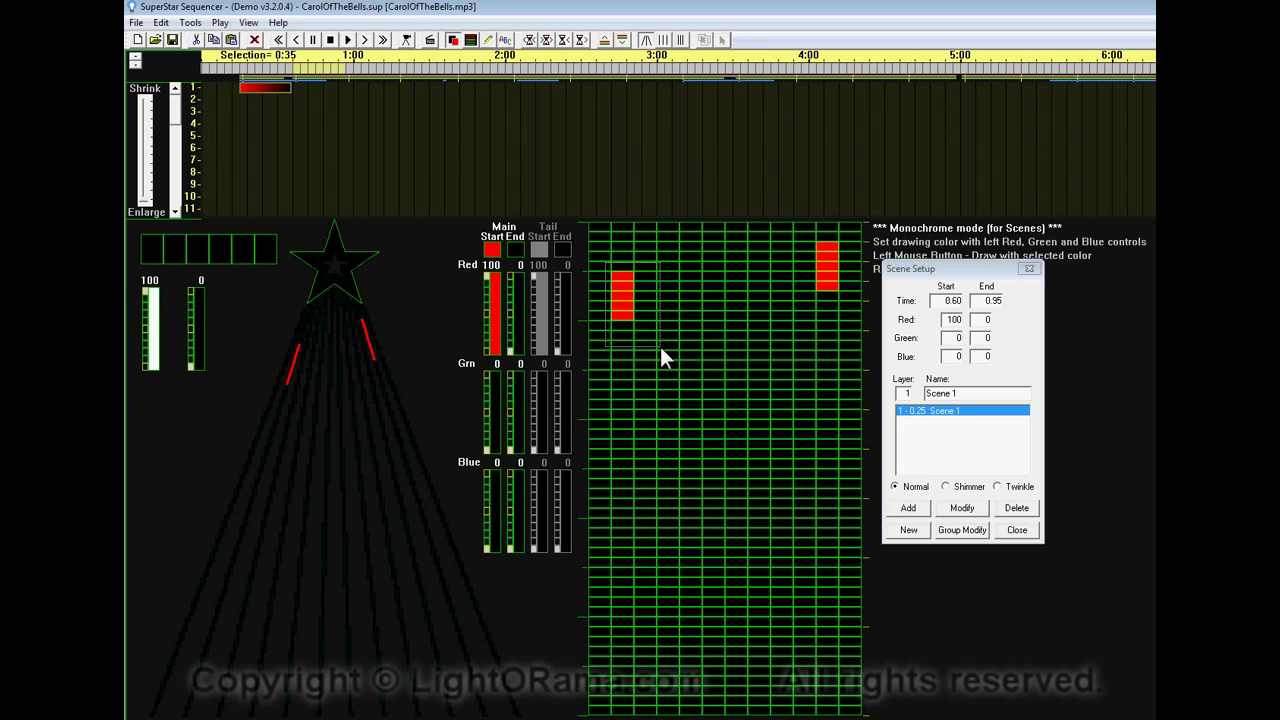
pyautogui.press('Delete')
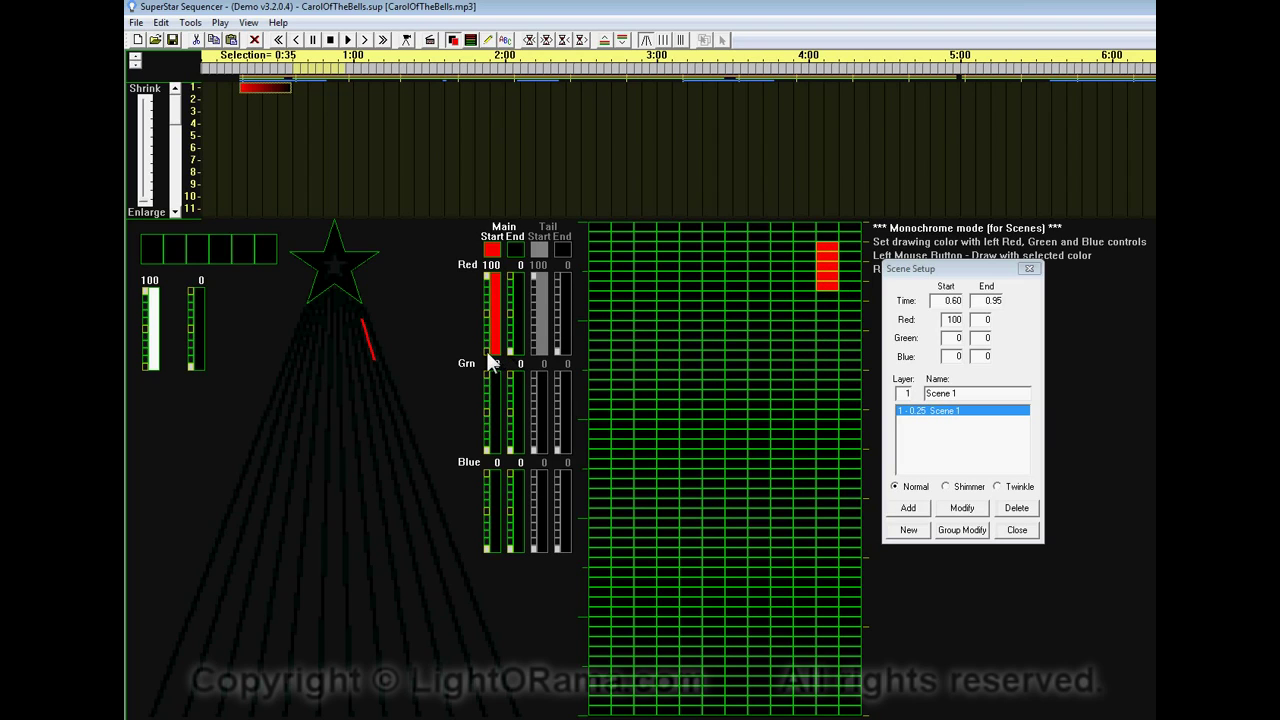
# Step: Set the starting colour to red 0 and green 100, and add it as Scene 2
pyautogui.moveTo(484, 351); pyautogui.dragTo(487, 371)
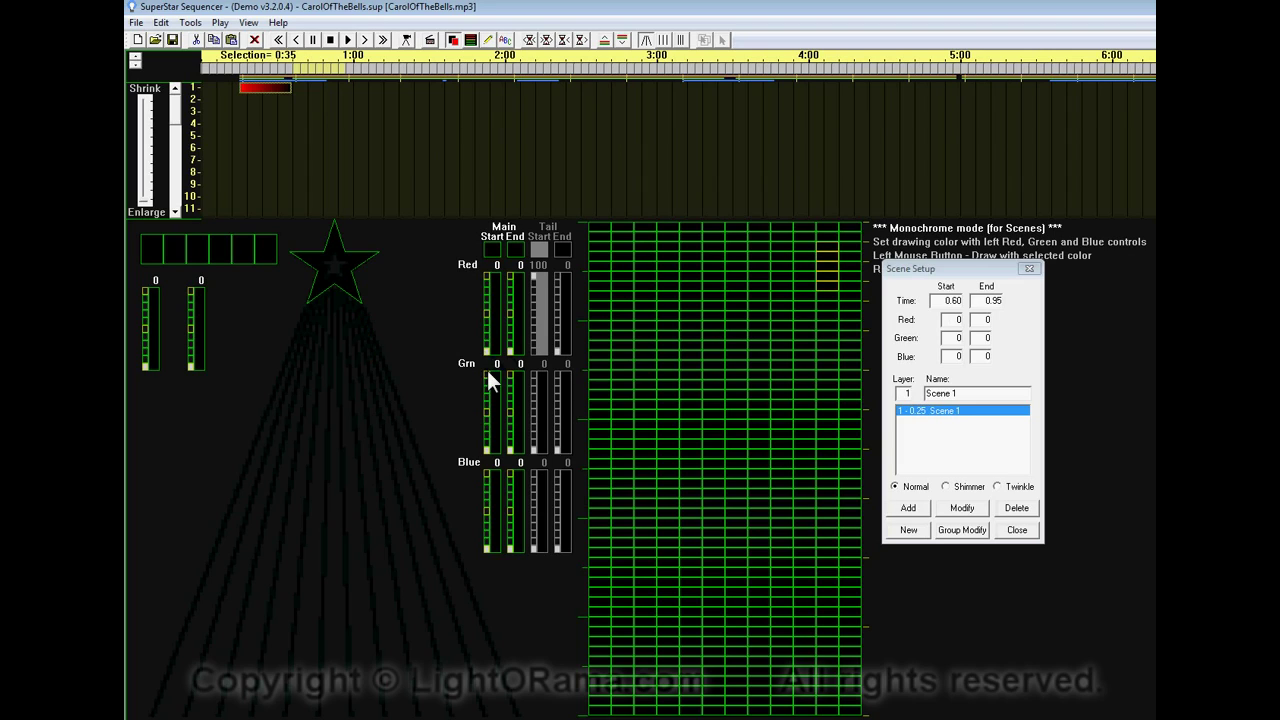
pyautogui.click(488, 376)
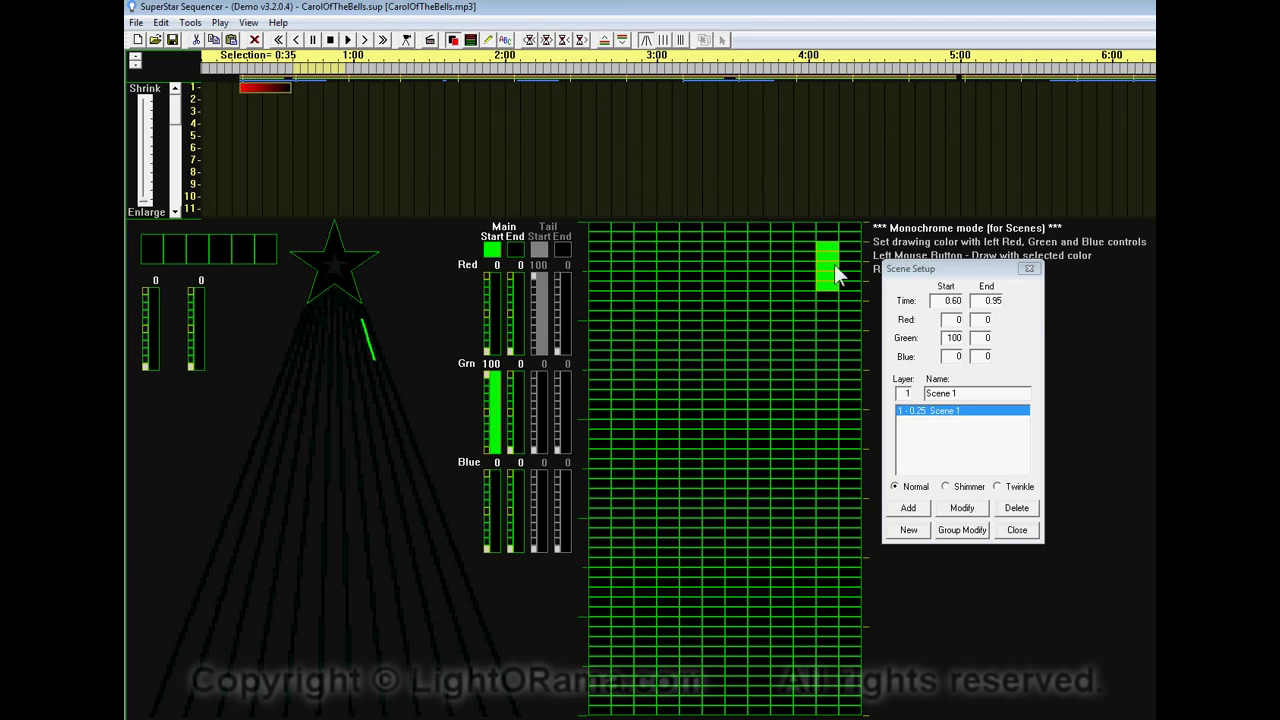
pyautogui.click(908, 508)
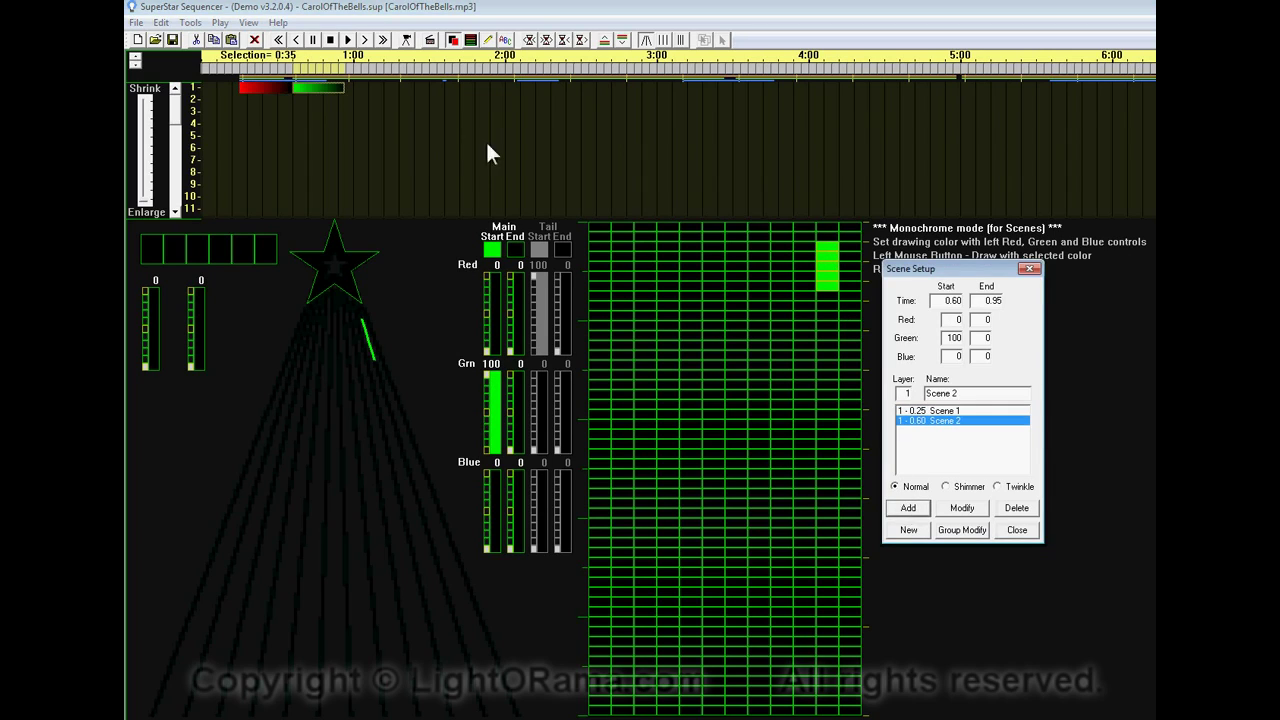
pyautogui.click(348, 70)
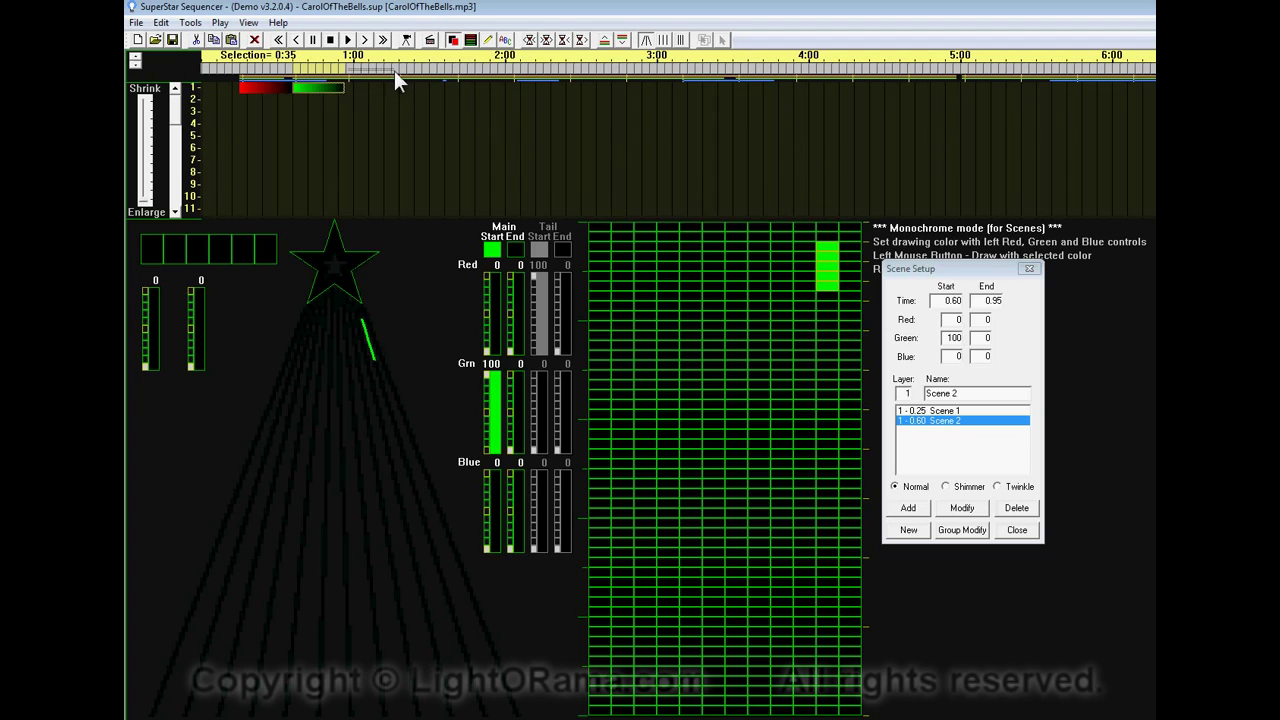
# Step: Advance the selection to 0.95–1.30 and replace the green strand with a new one
pyautogui.press('Right')
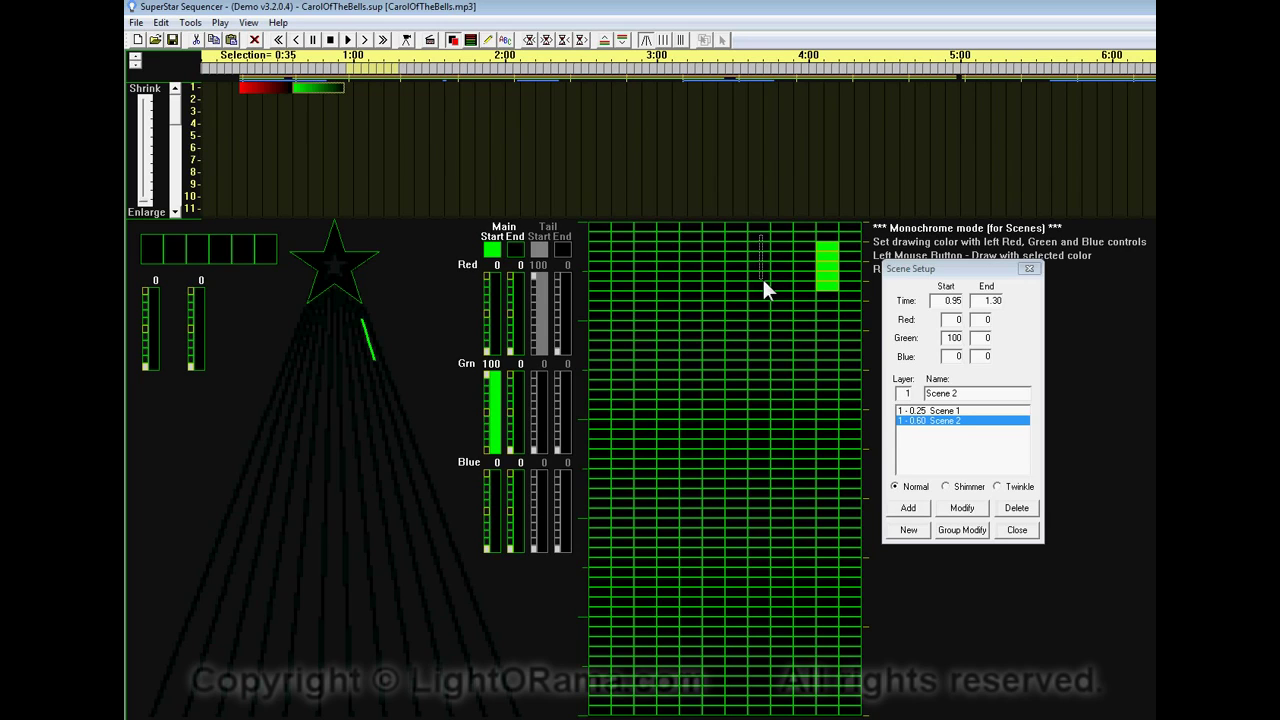
pyautogui.moveTo(763, 279); pyautogui.dragTo(763, 279)
pyautogui.rightClick(839, 301)
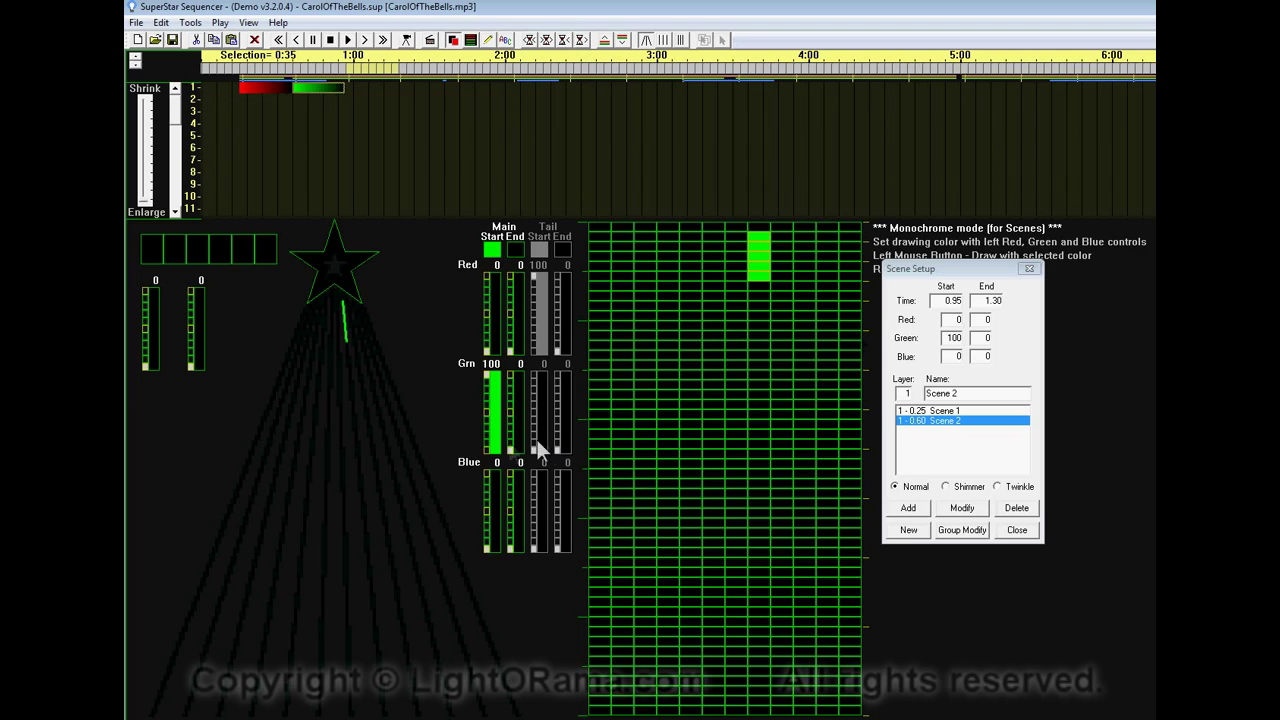
# Step: Set green to 0 and blue to 100, and add the strand as Scene 3
pyautogui.click(490, 458)
pyautogui.click(486, 471)
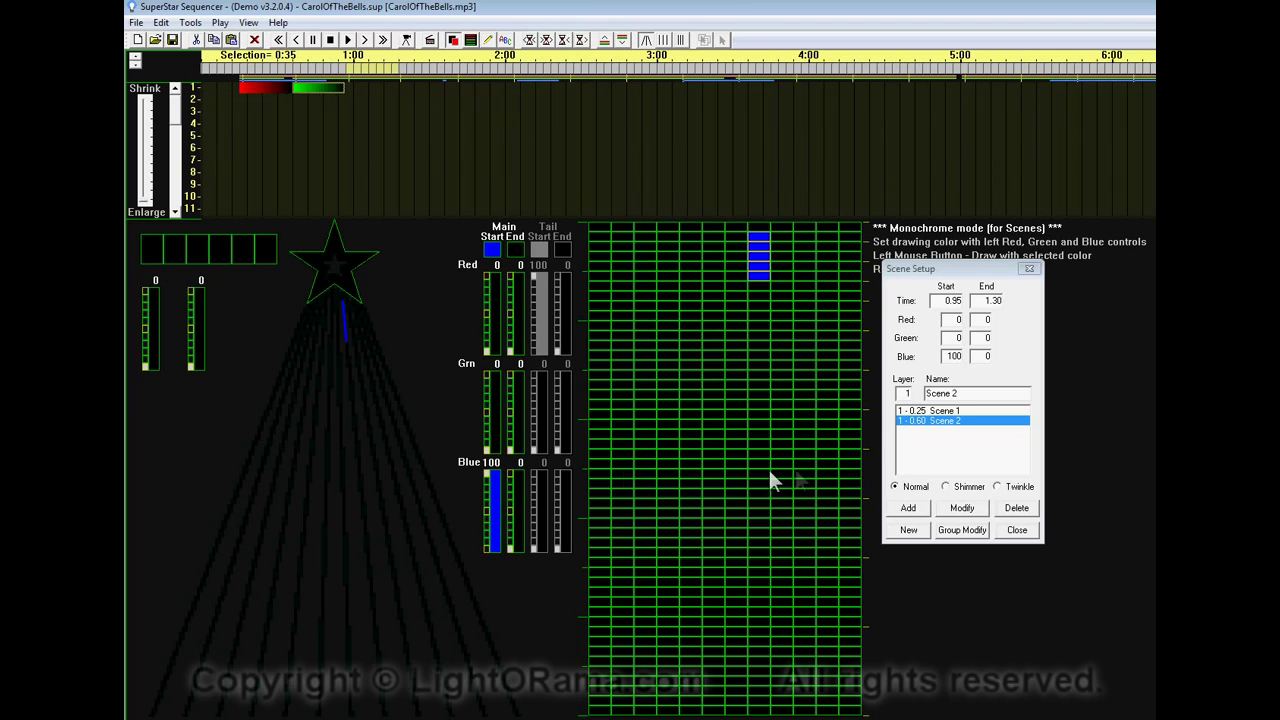
pyautogui.click(908, 507)
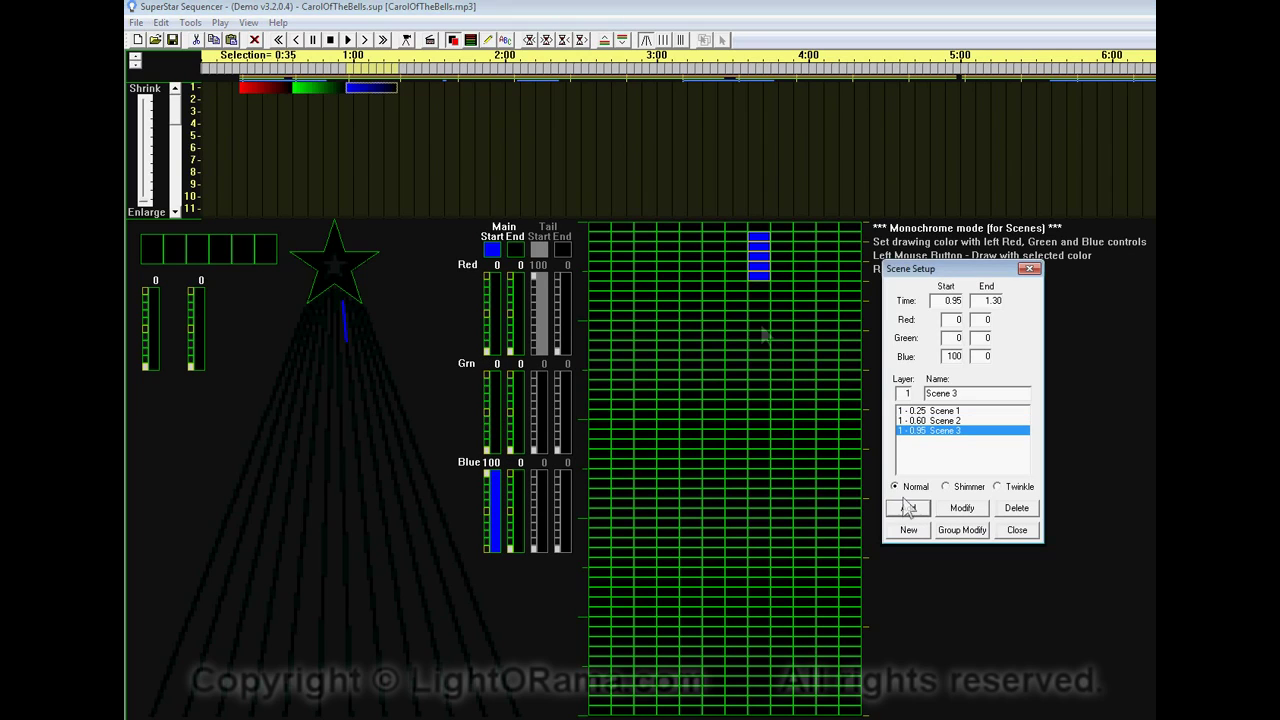
pyautogui.click(402, 66)
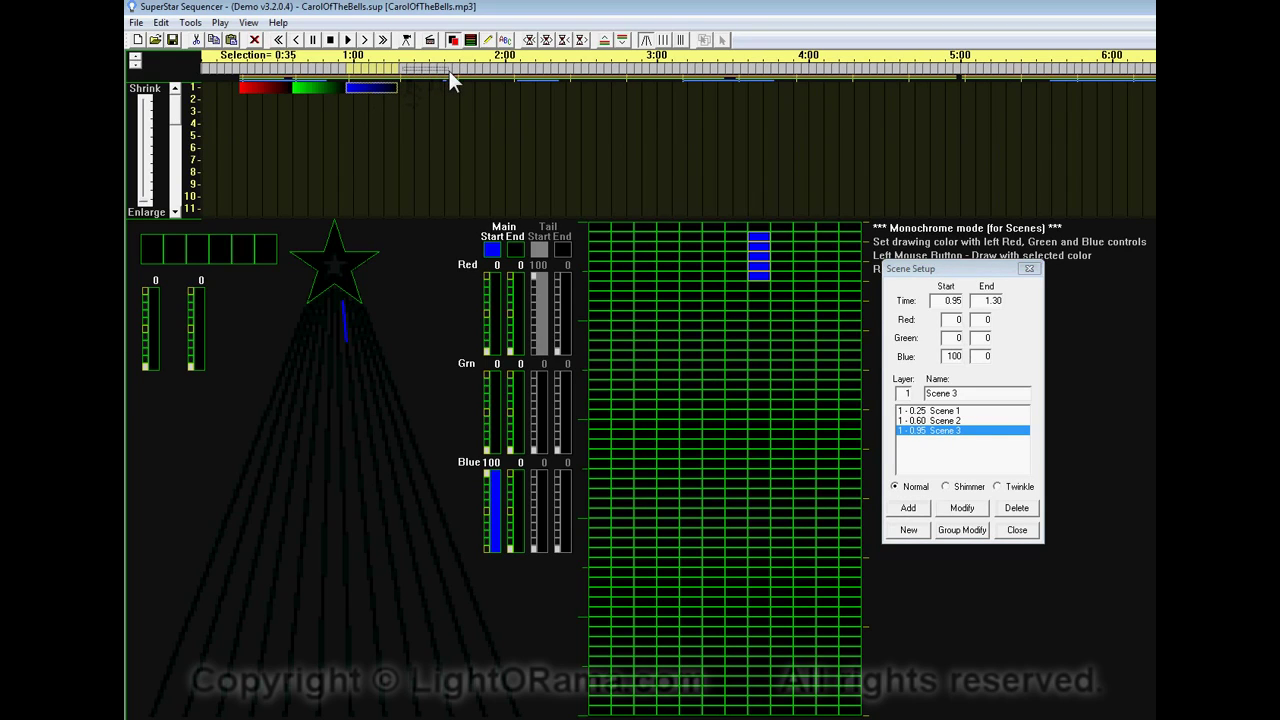
# Step: Advance the selection to 1.30–1.65 and draw a new strand, removing the previous one
pyautogui.press('Right')
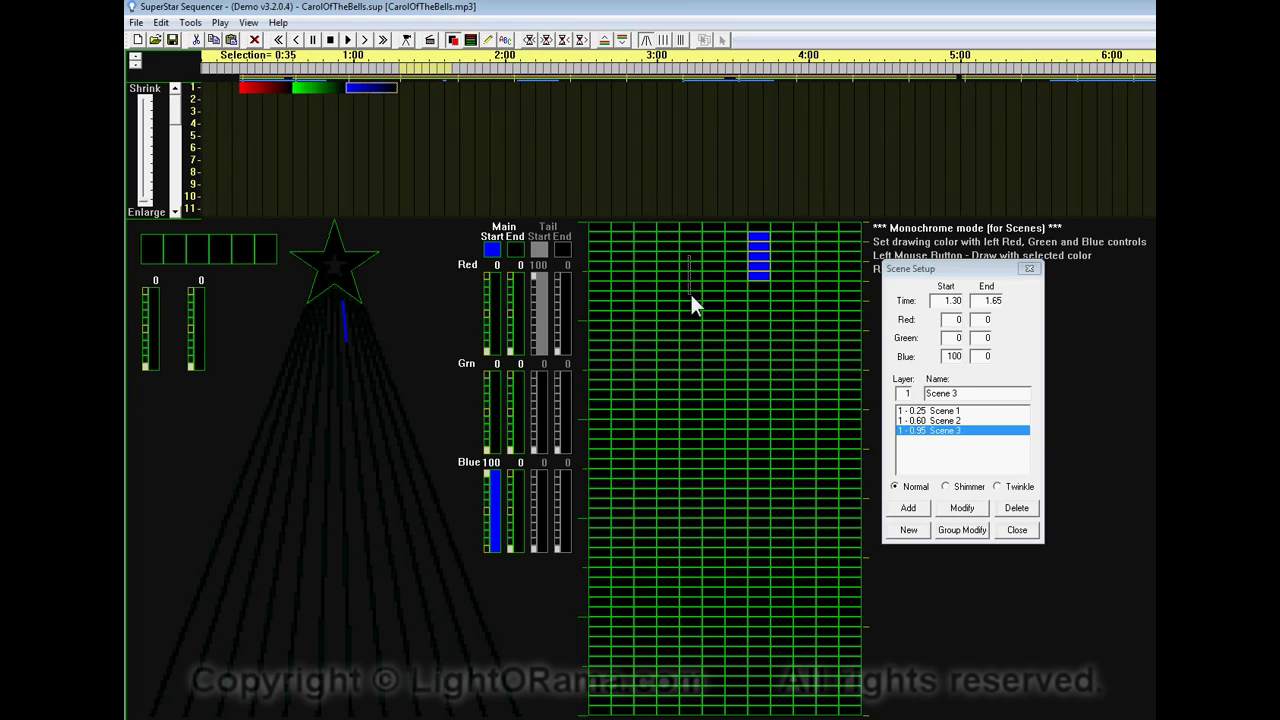
pyautogui.moveTo(691, 299); pyautogui.dragTo(692, 298)
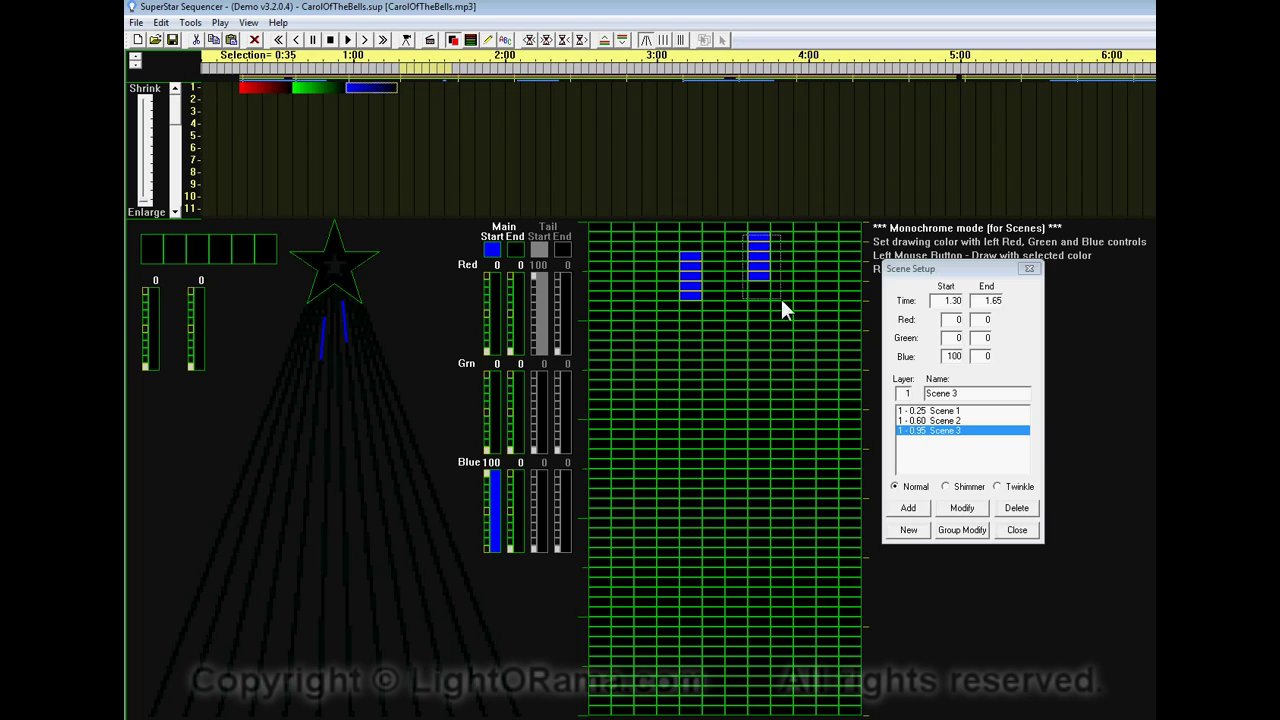
pyautogui.hotkey('ctrl', 'z')
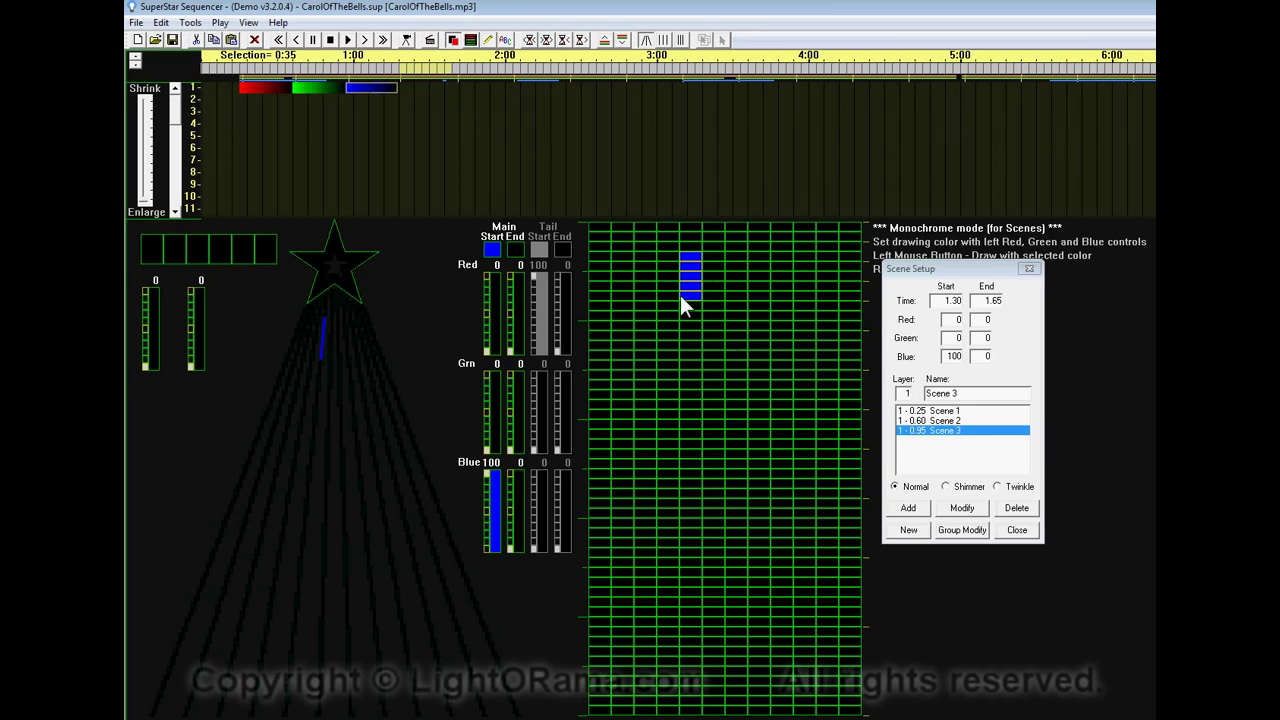
# Step: Set the strand's main start colour to the orange custom colour
pyautogui.click(493, 253)
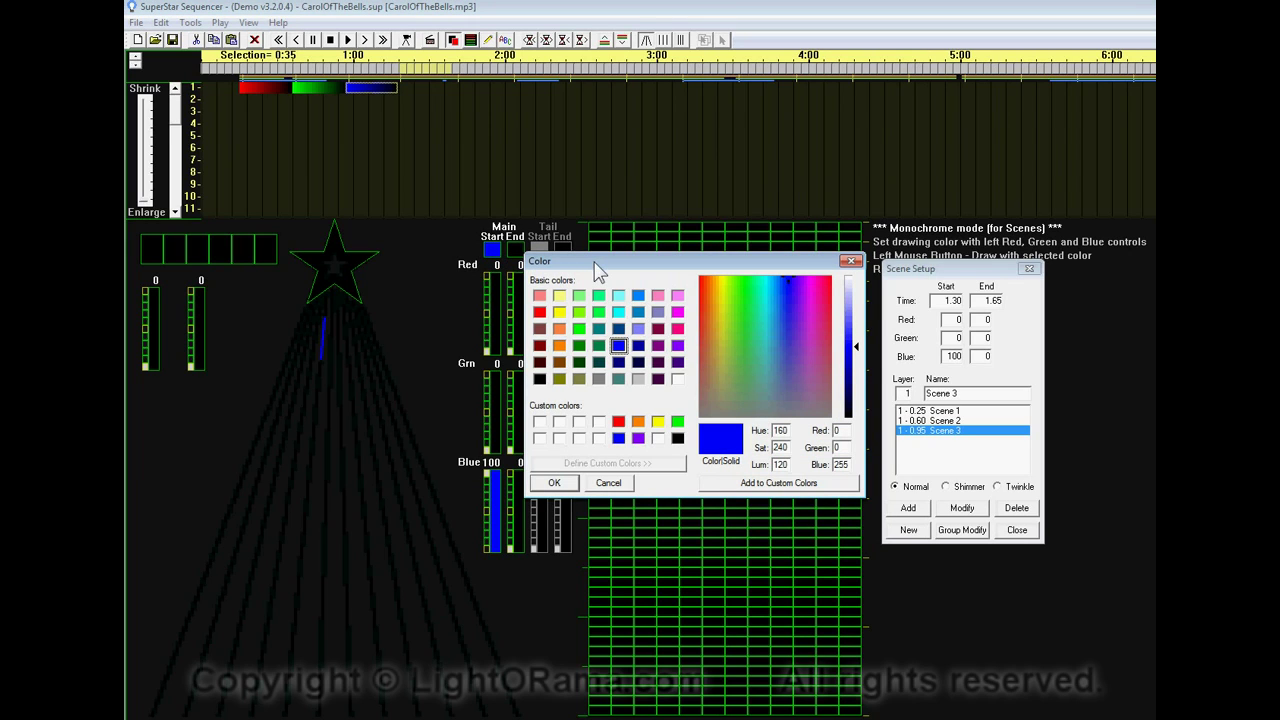
pyautogui.click(639, 423)
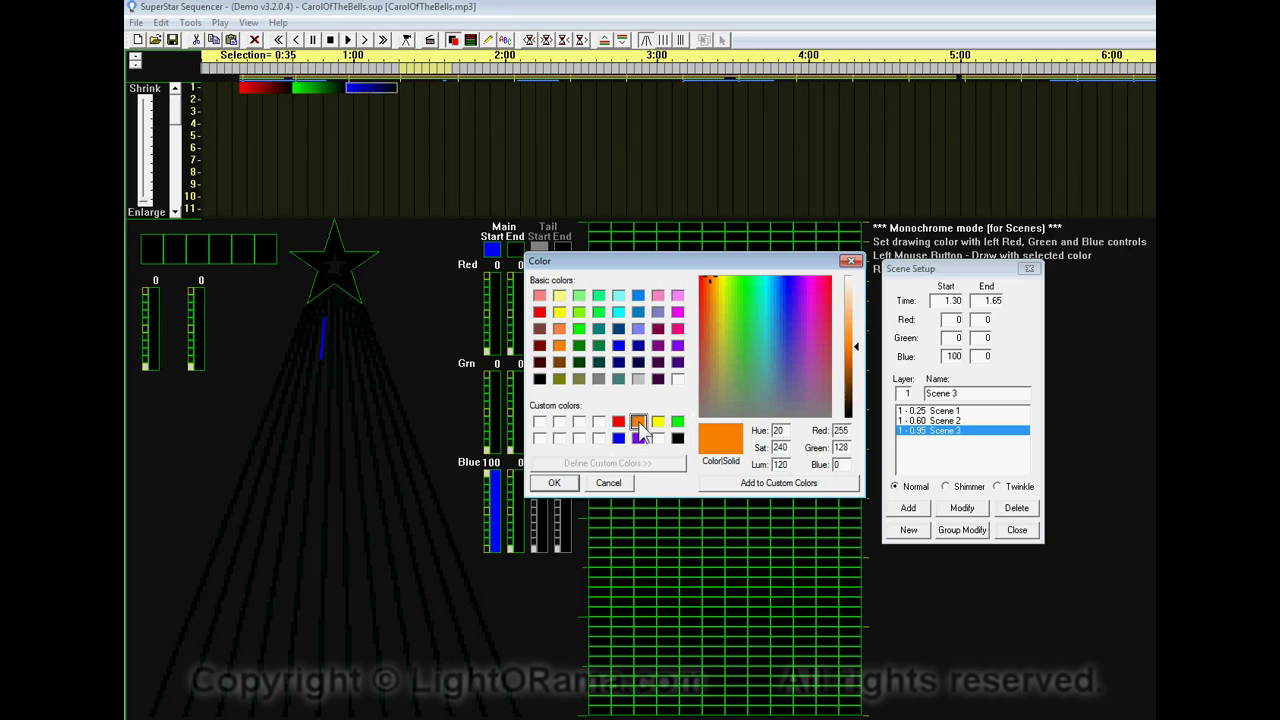
pyautogui.click(555, 483)
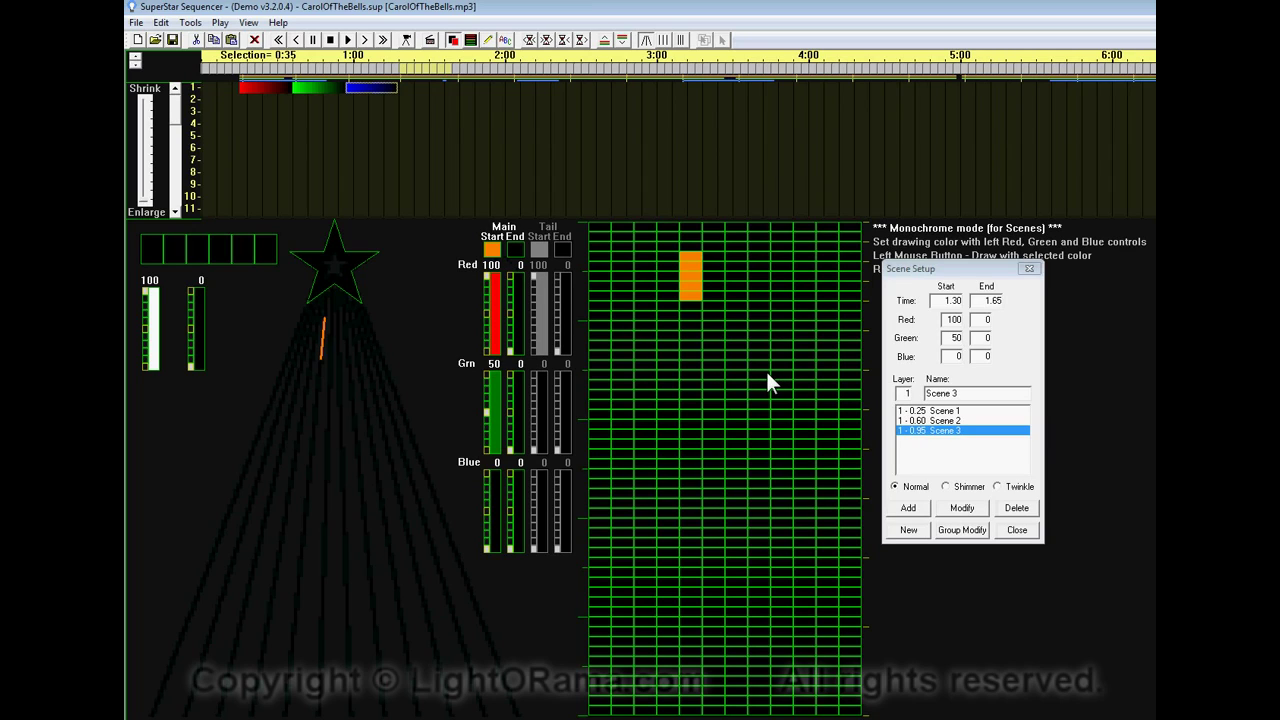
# Step: Add the orange strand as Scene 4 and play back to preview all four scenes
pyautogui.click(908, 509)
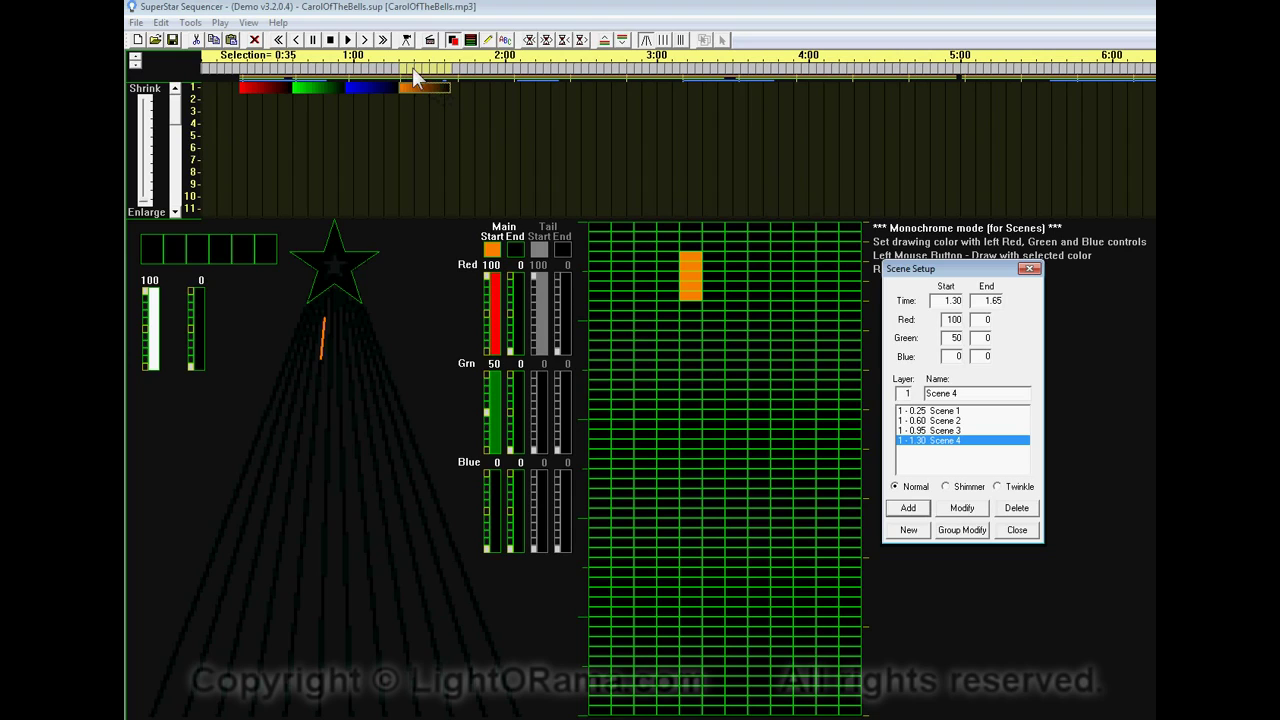
pyautogui.click(348, 40)
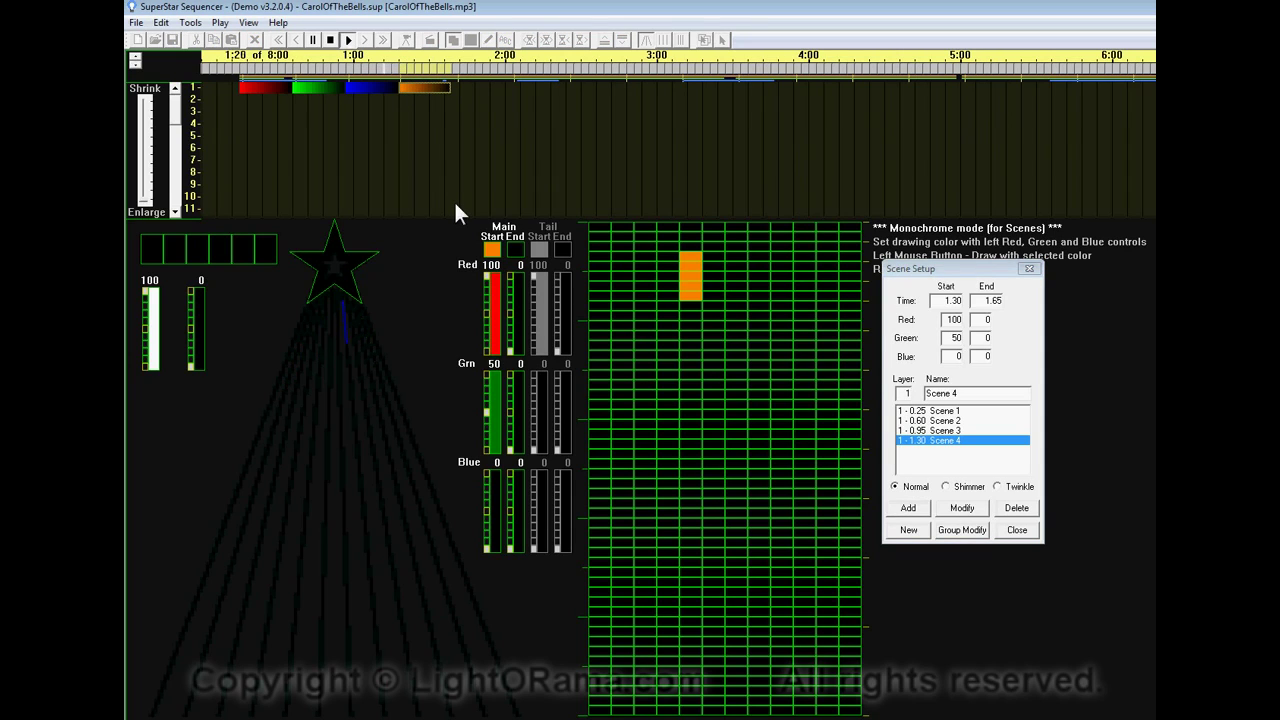
pyautogui.click(348, 42)
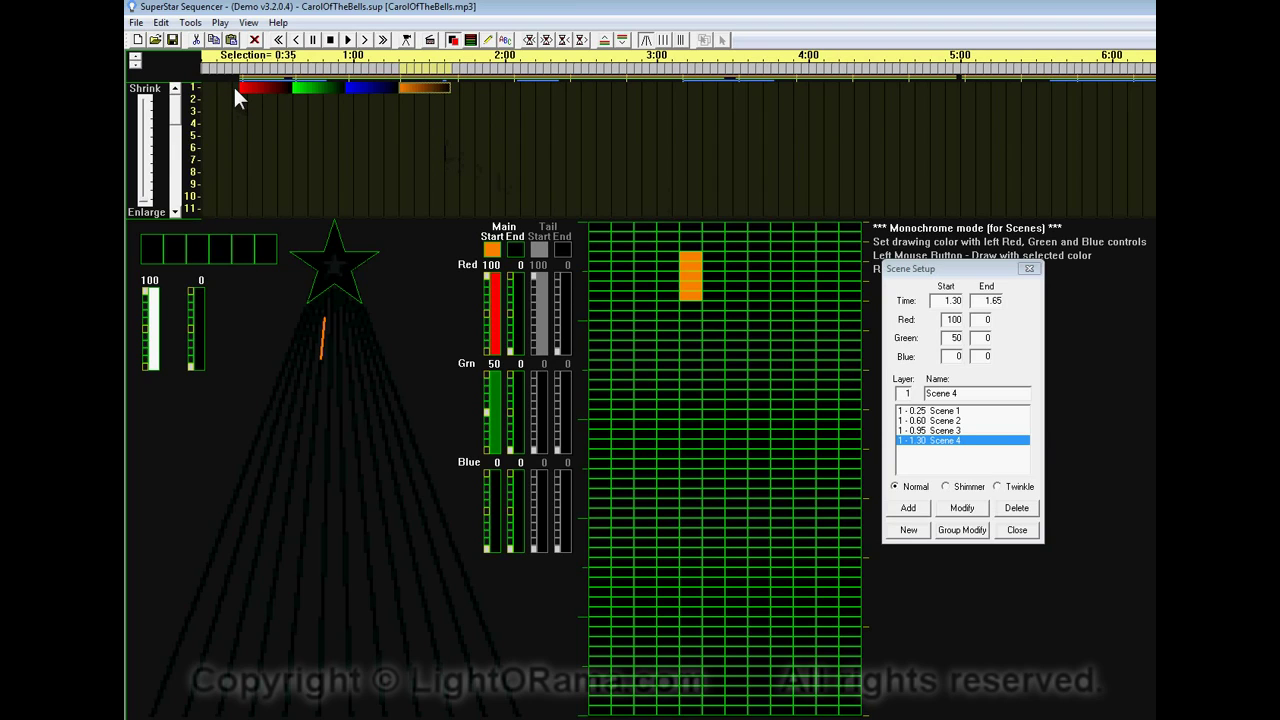
# Step: Copy the four scenes and paste them at 1.70, nudging the copy until it sits at 1.70
pyautogui.moveTo(267, 102); pyautogui.dragTo(479, 115)
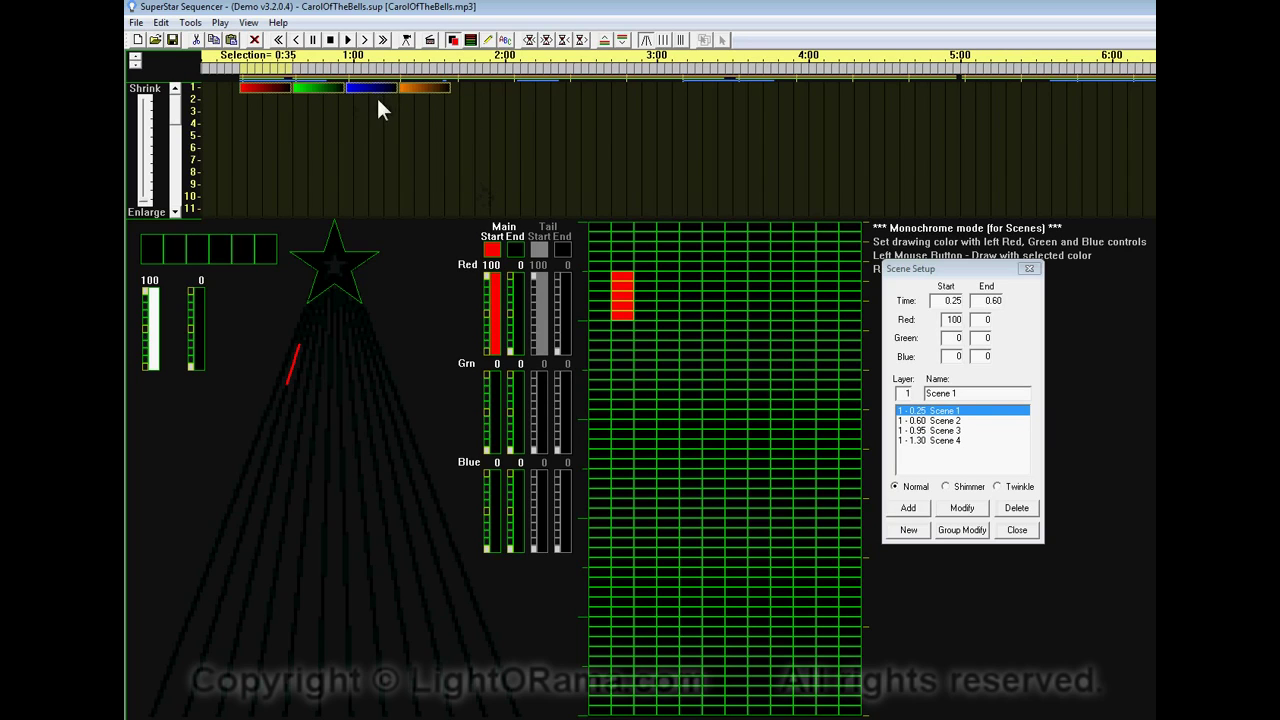
pyautogui.click(461, 69)
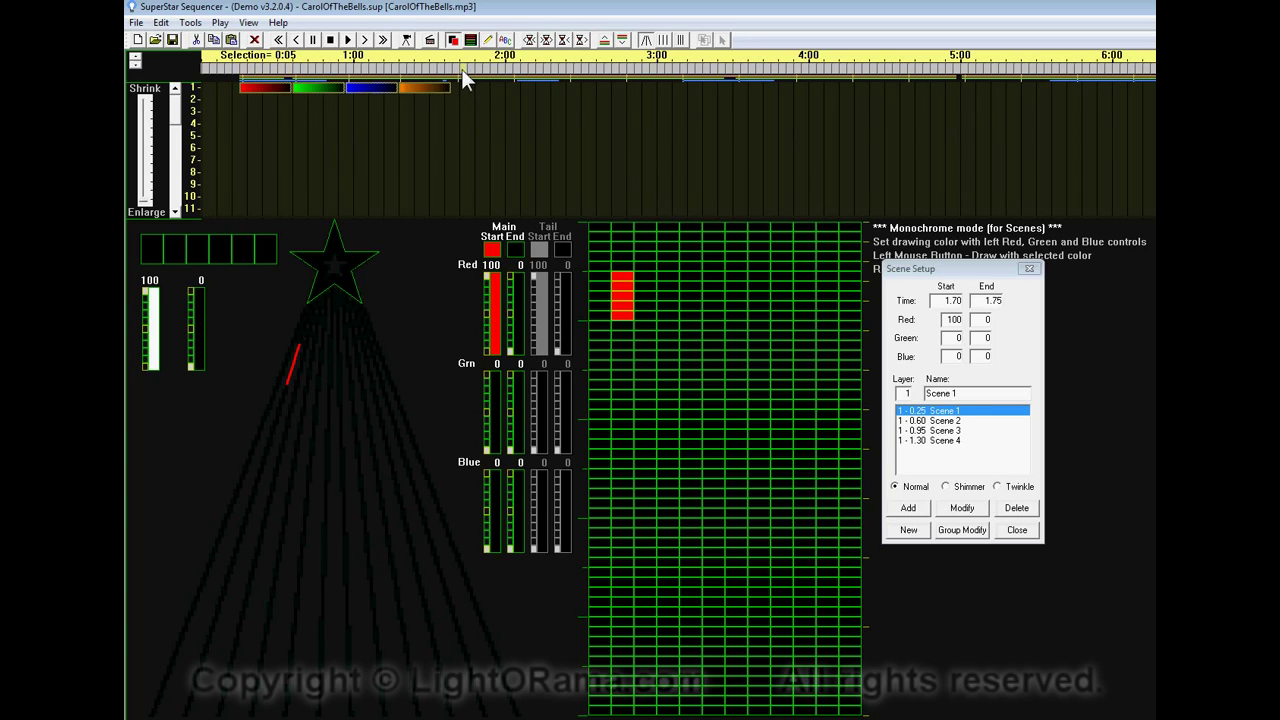
pyautogui.click(230, 41)
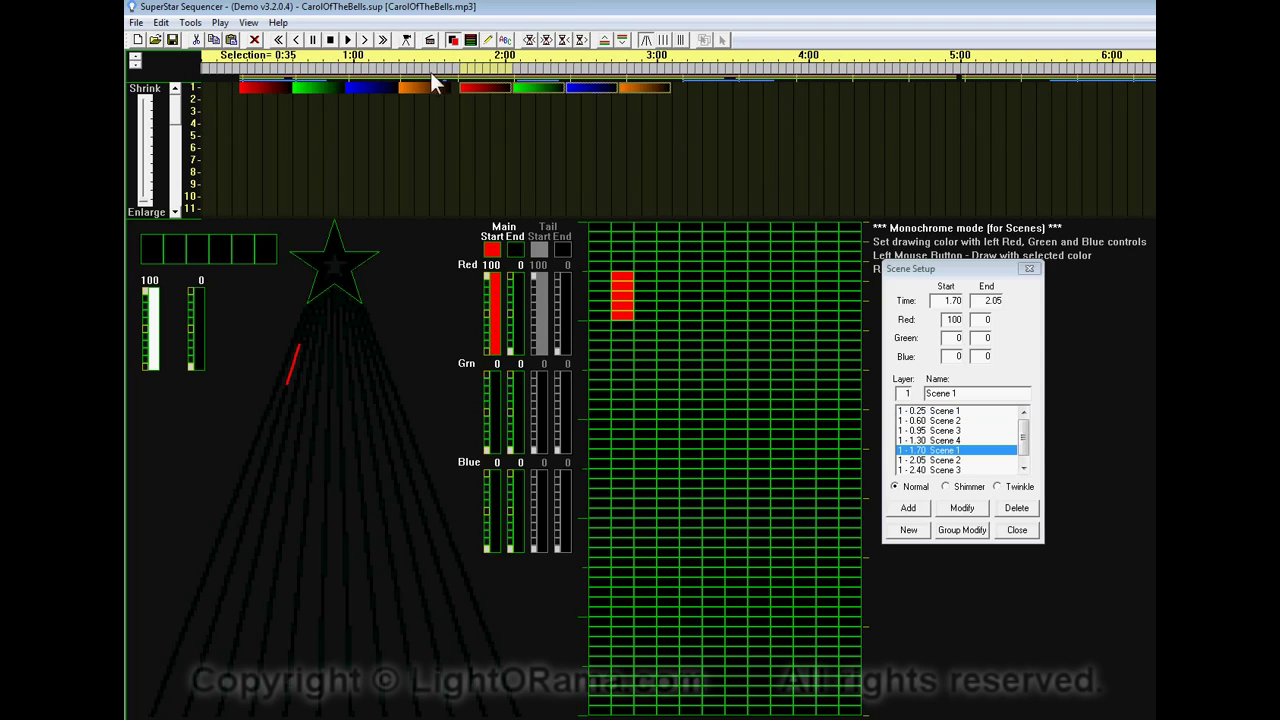
pyautogui.click(530, 41)
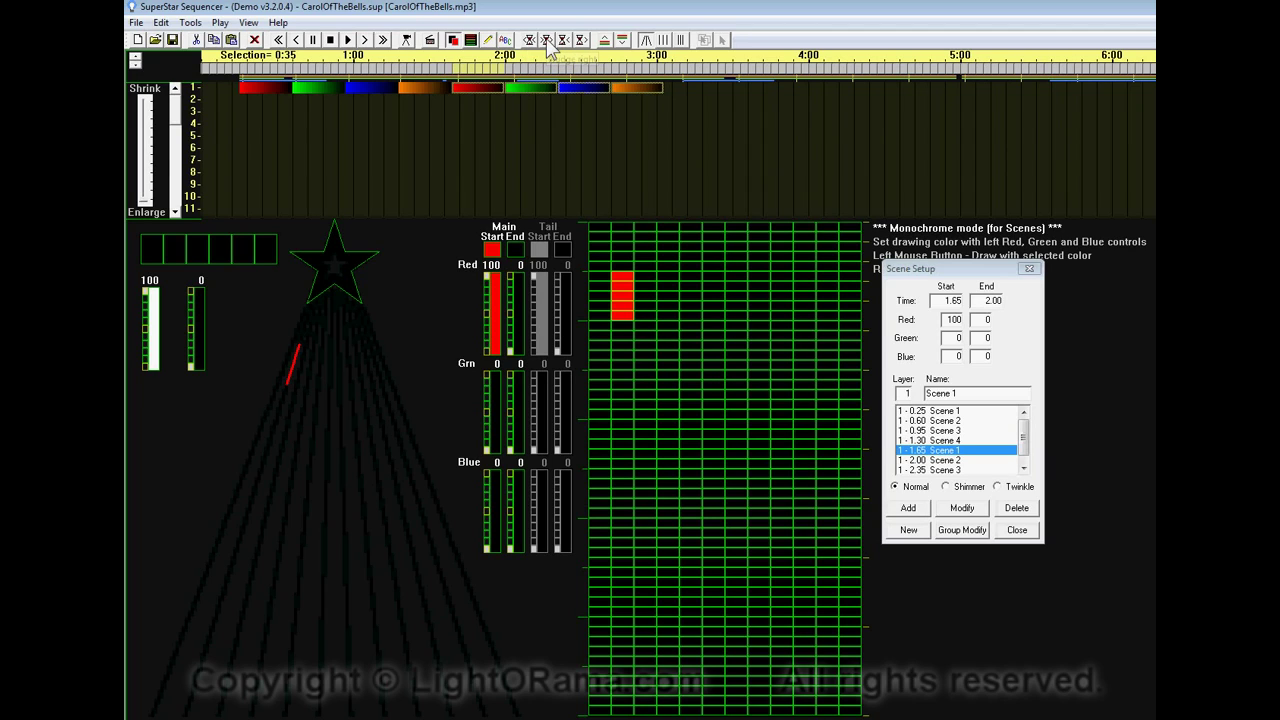
pyautogui.click(547, 41)
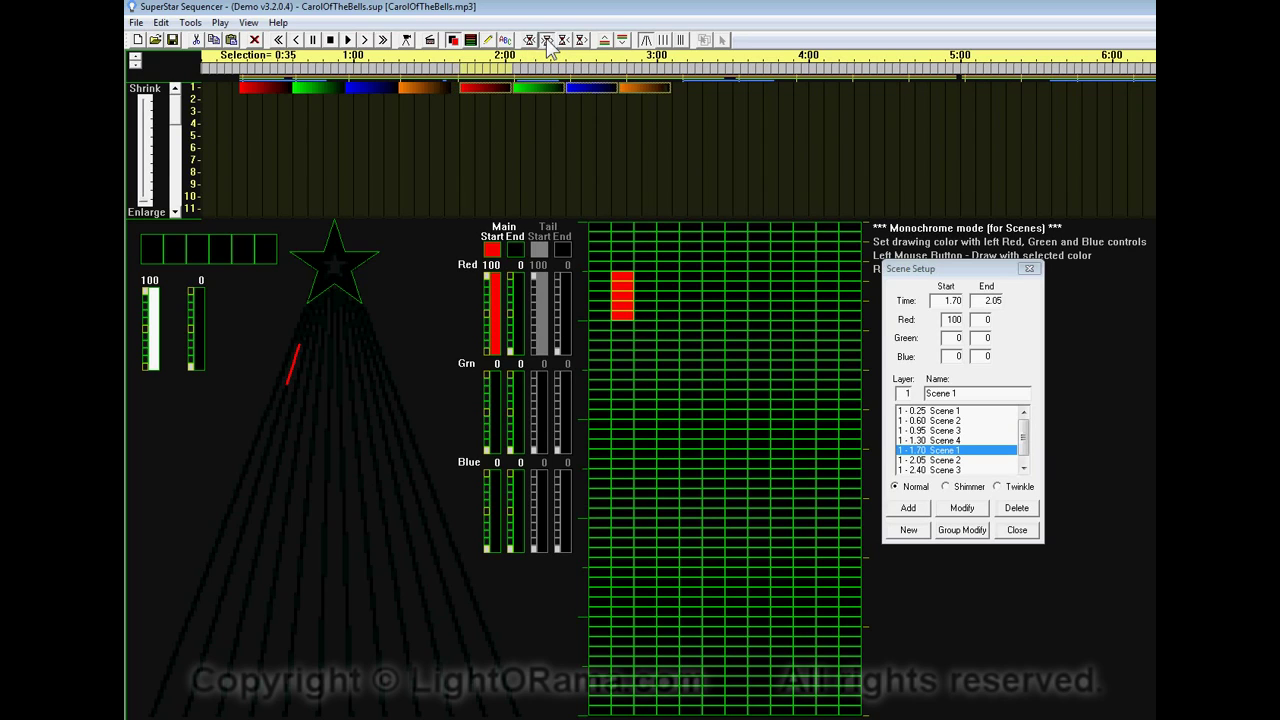
pyautogui.click(548, 40)
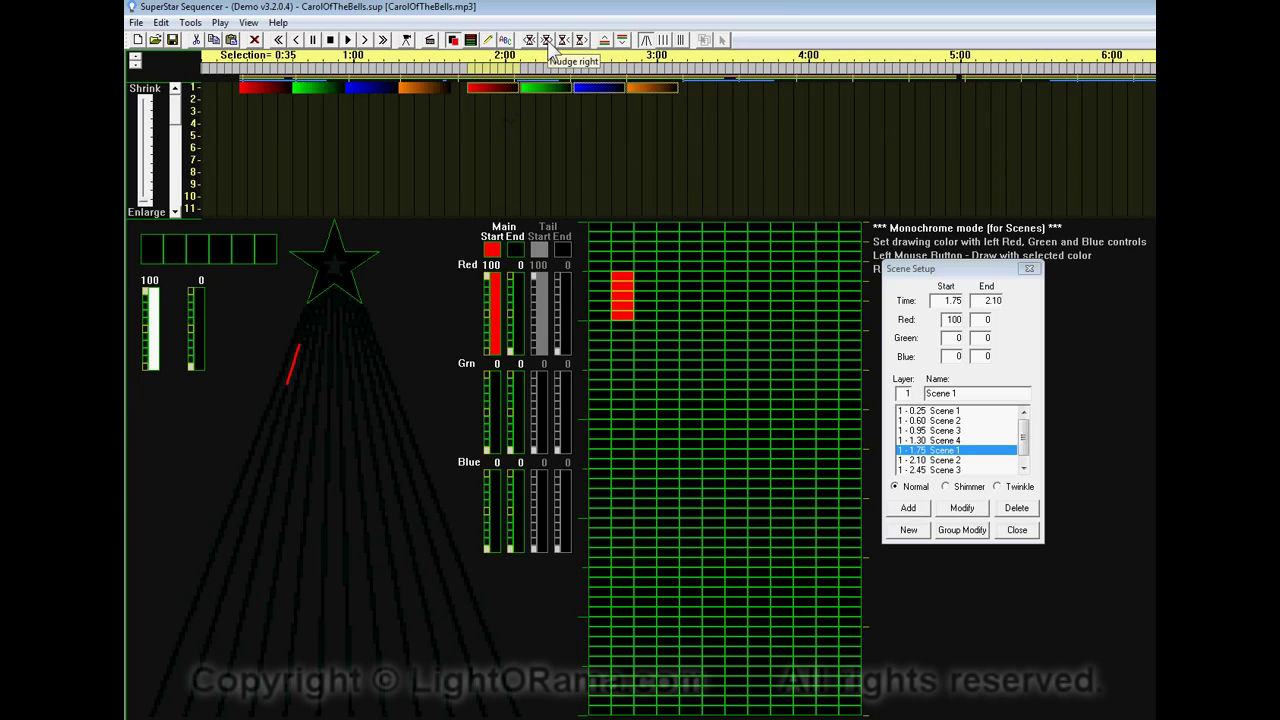
pyautogui.click(549, 47)
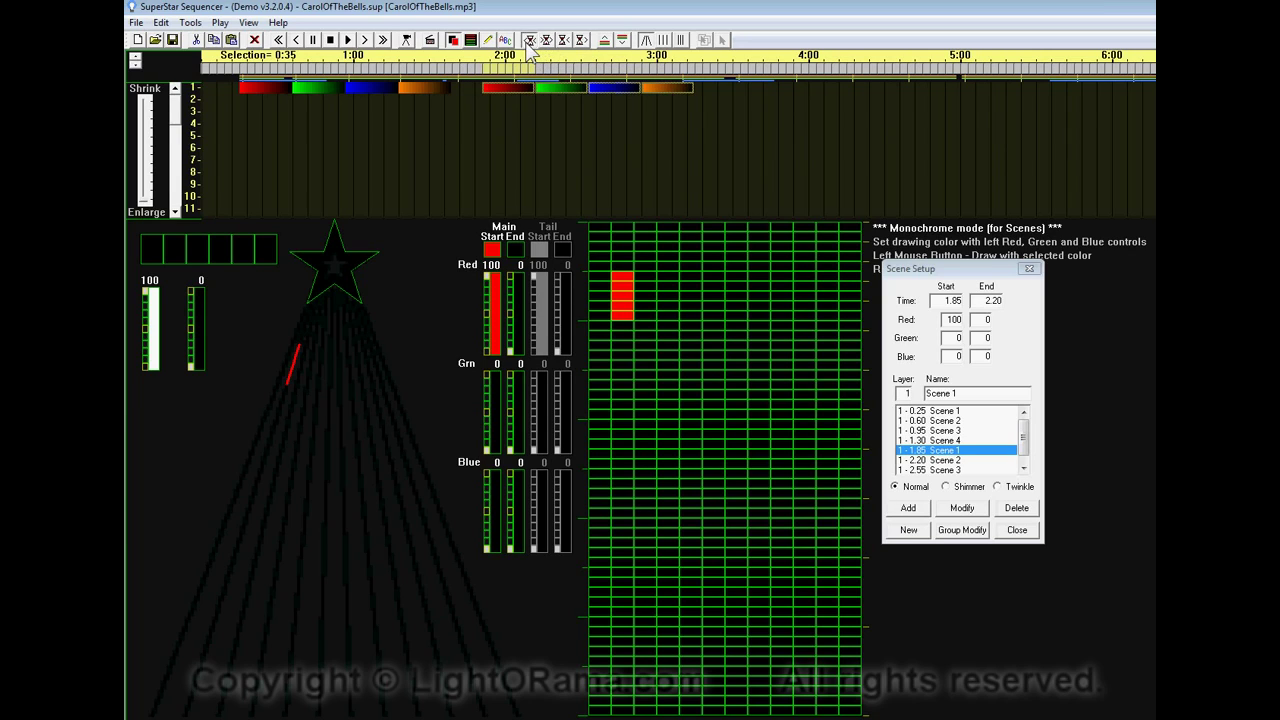
pyautogui.click(529, 42)
pyautogui.click(529, 42)
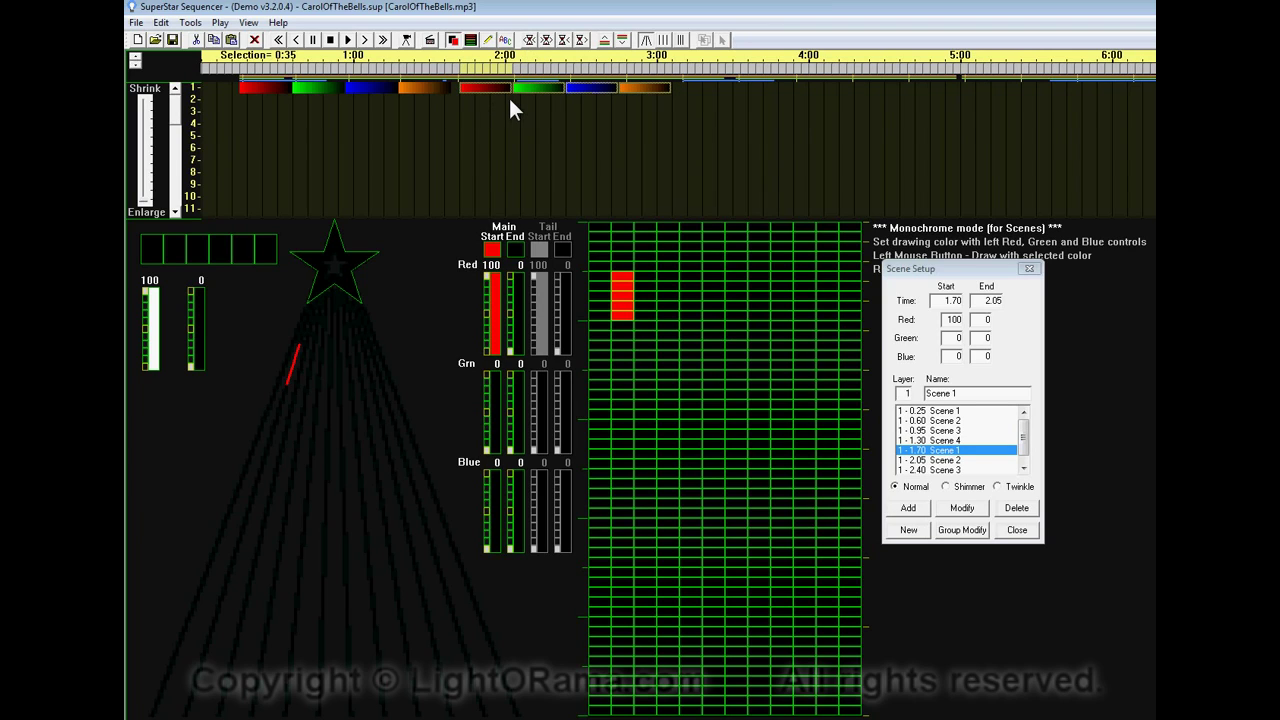
# Step: Paste two more copies of the scenes at about 3:15 and 4.65, then preview playback
pyautogui.click(682, 69)
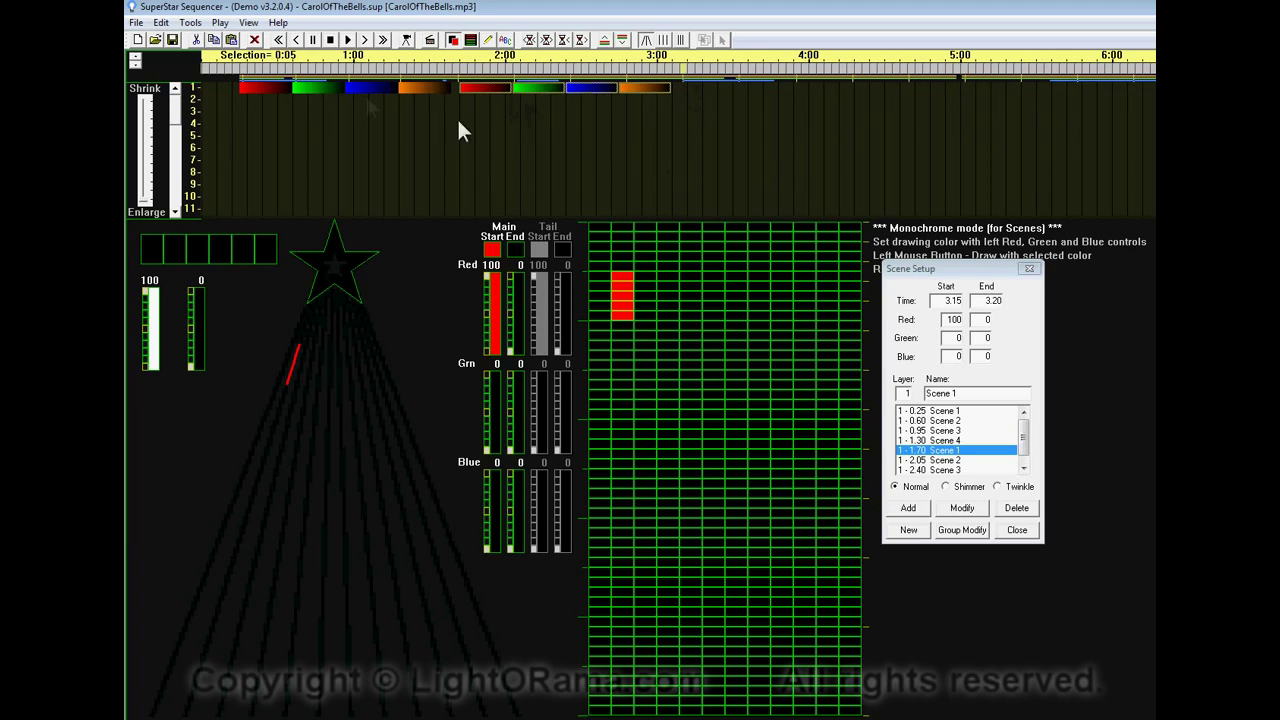
pyautogui.click(231, 40)
pyautogui.click(910, 70)
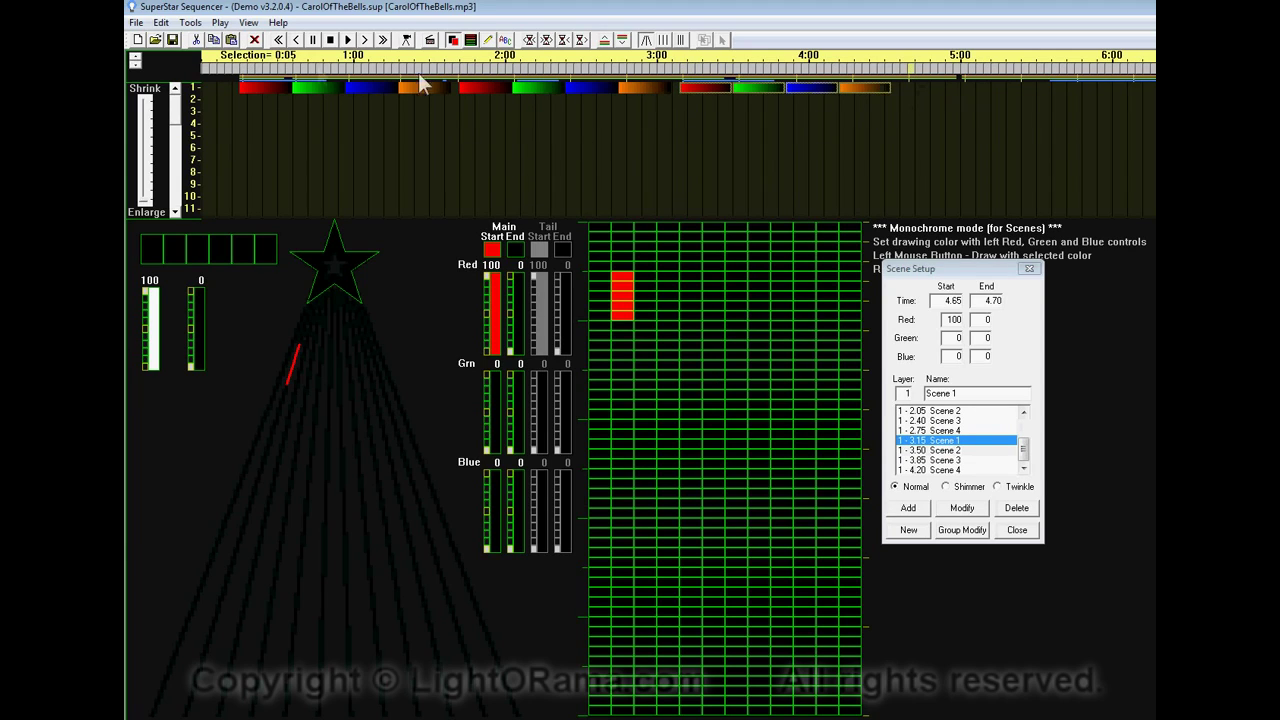
pyautogui.click(231, 40)
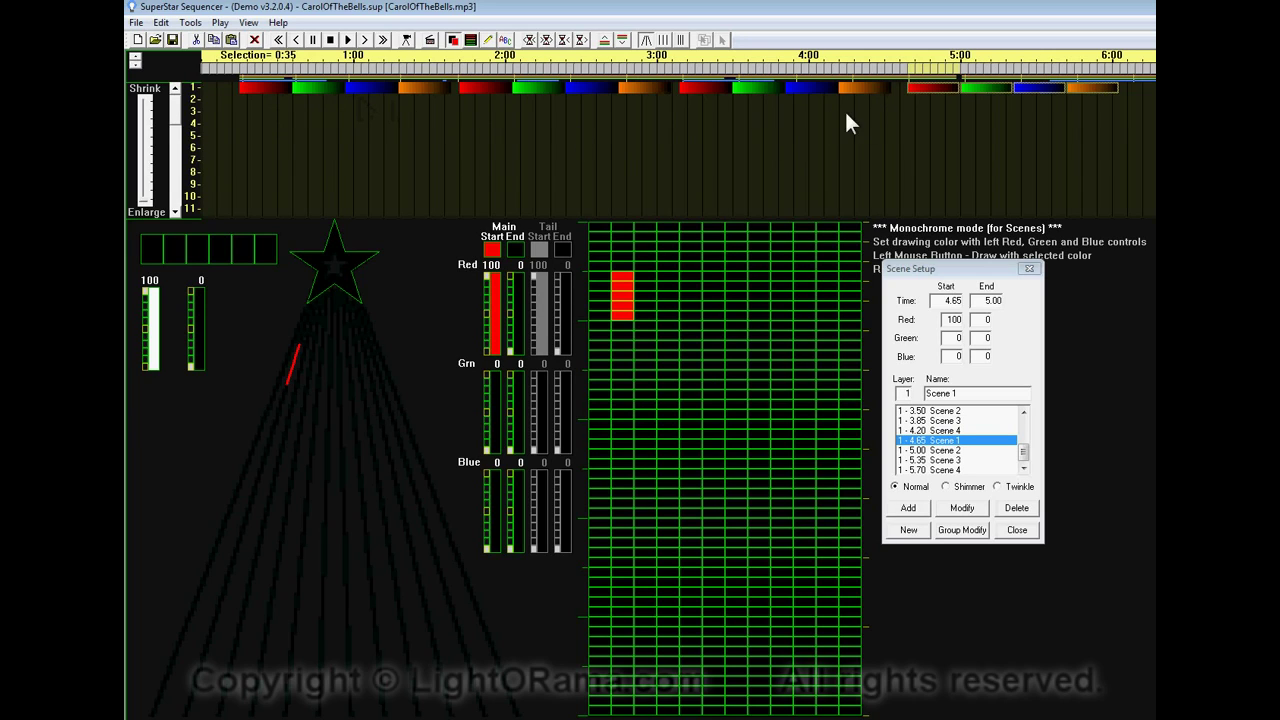
pyautogui.click(348, 39)
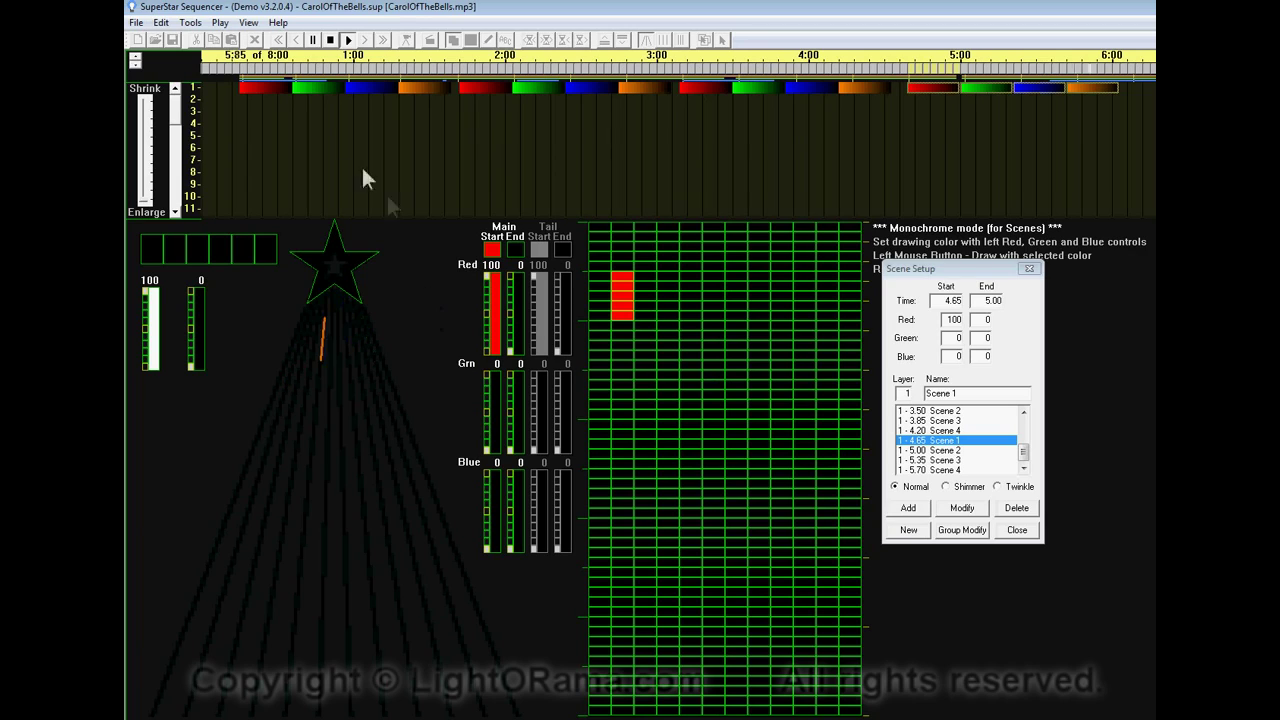
# Step: Stop the preview and move the green Scene 2 effects down to row 2
pyautogui.click(330, 40)
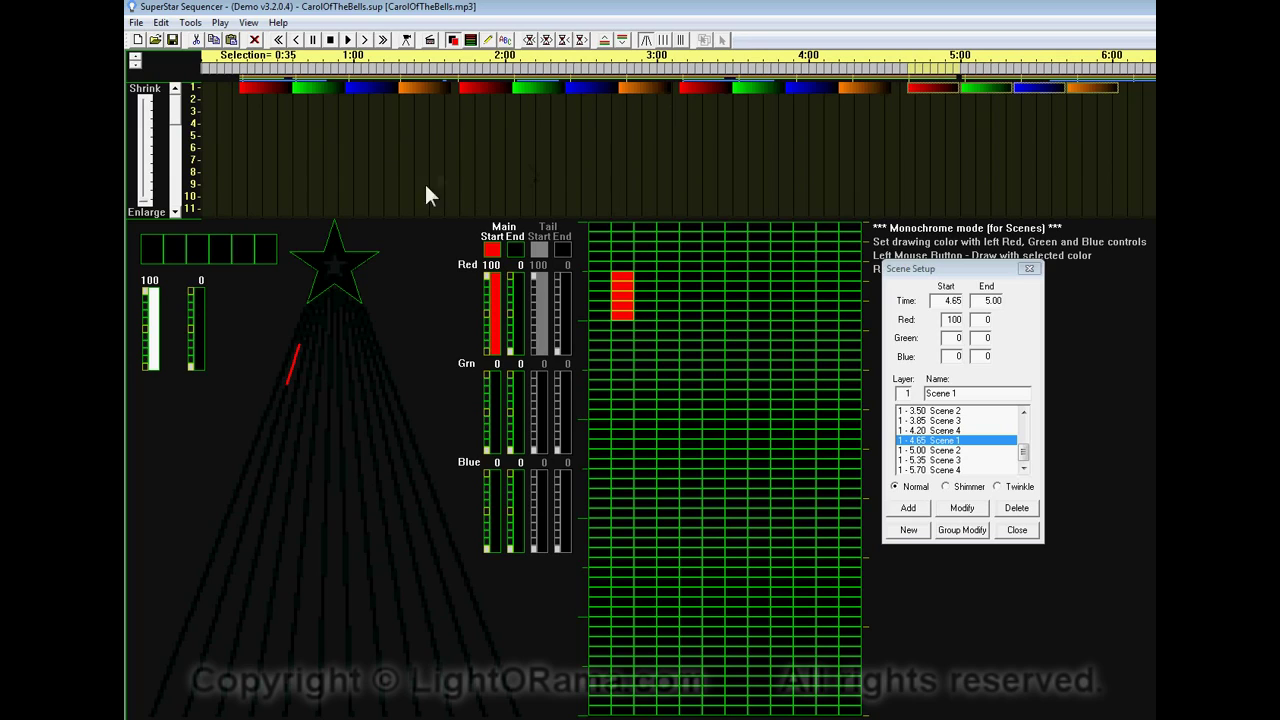
pyautogui.click(310, 87)
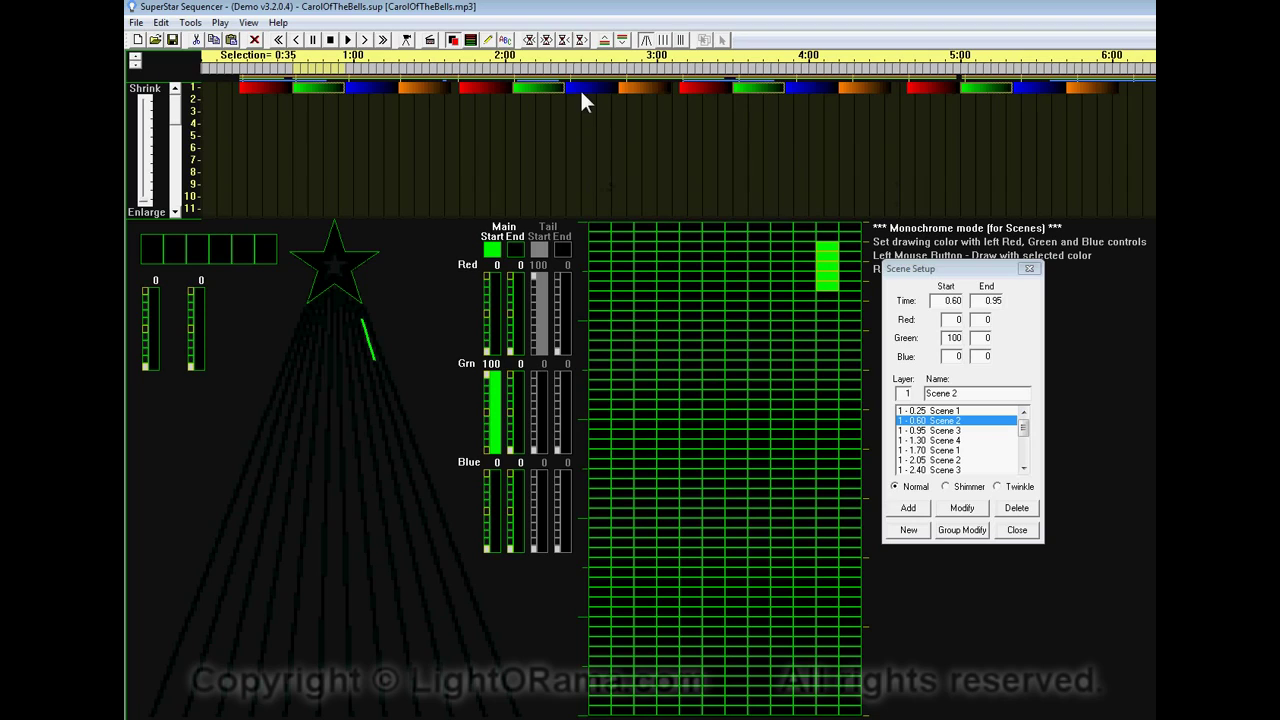
pyautogui.click(622, 40)
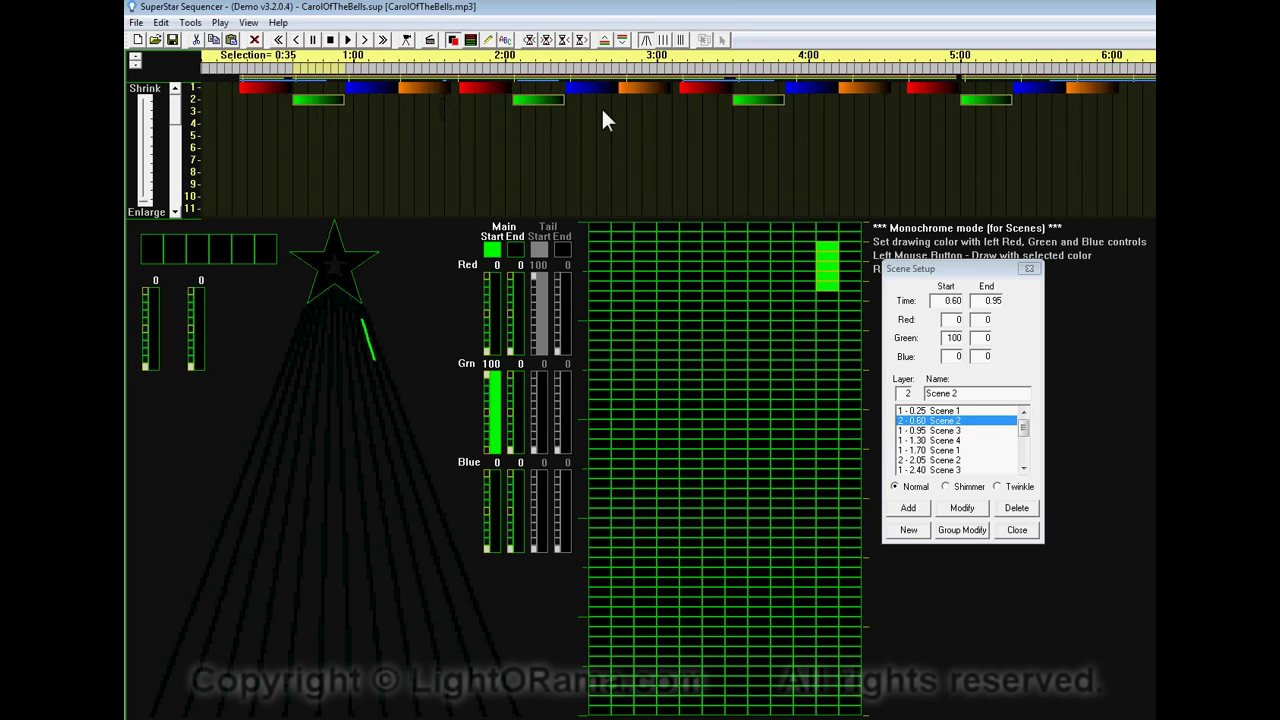
# Step: Move the three blue Scene 3 effects down to row 3
pyautogui.click(366, 89)
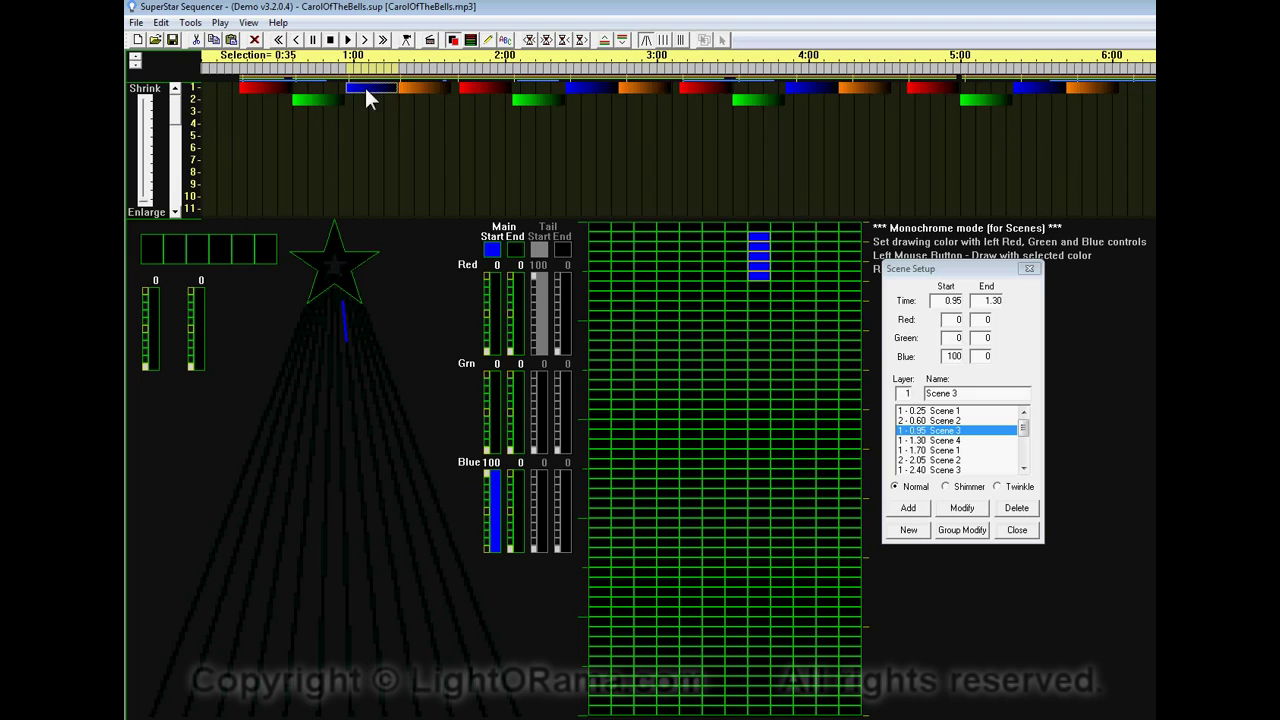
pyautogui.keyDown('ctrl'); pyautogui.click(585, 87); pyautogui.keyUp('ctrl')
pyautogui.keyDown('ctrl'); pyautogui.click(804, 86); pyautogui.keyUp('ctrl')
pyautogui.click(623, 41)
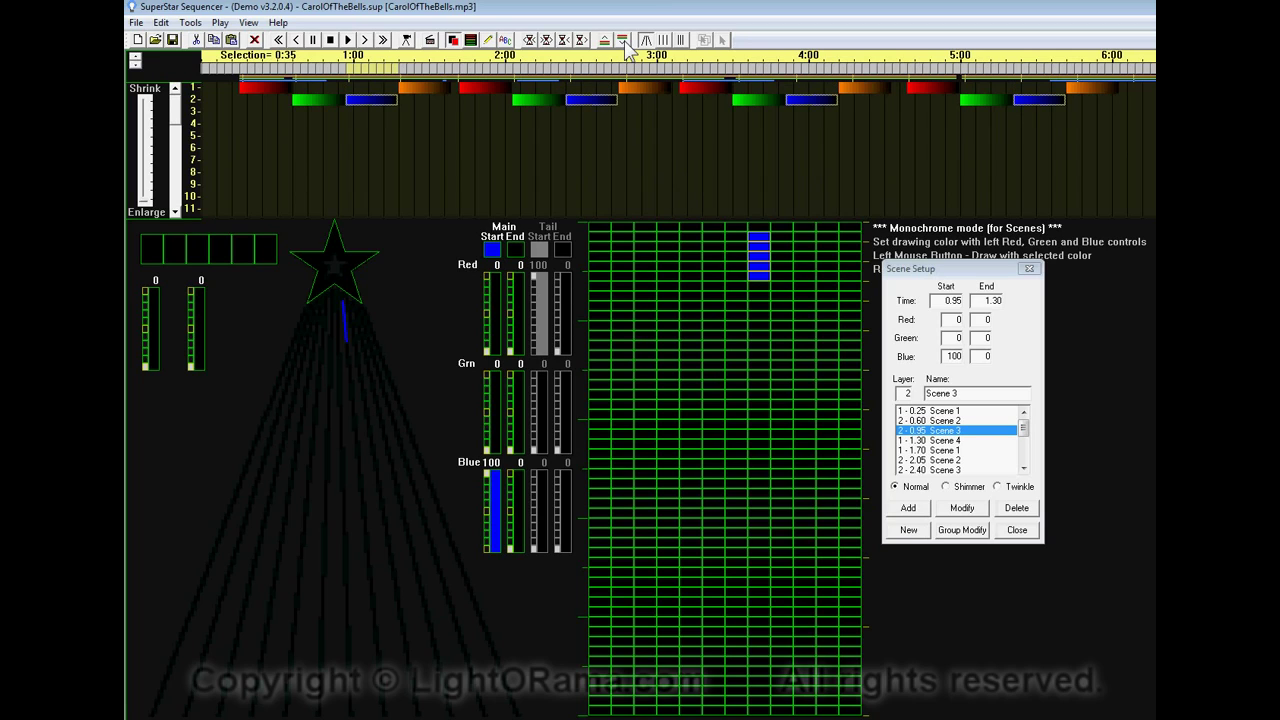
pyautogui.click(623, 41)
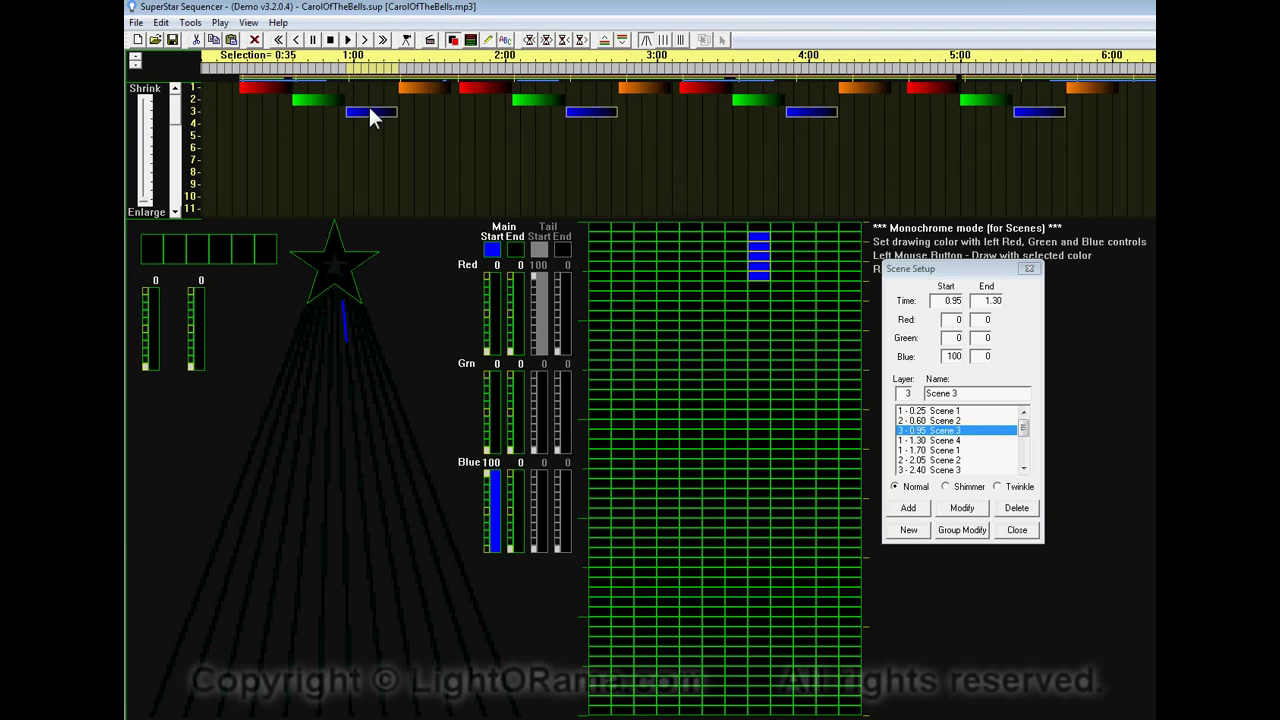
# Step: Move the orange Scene 4 effects down to row 4
pyautogui.click(418, 87)
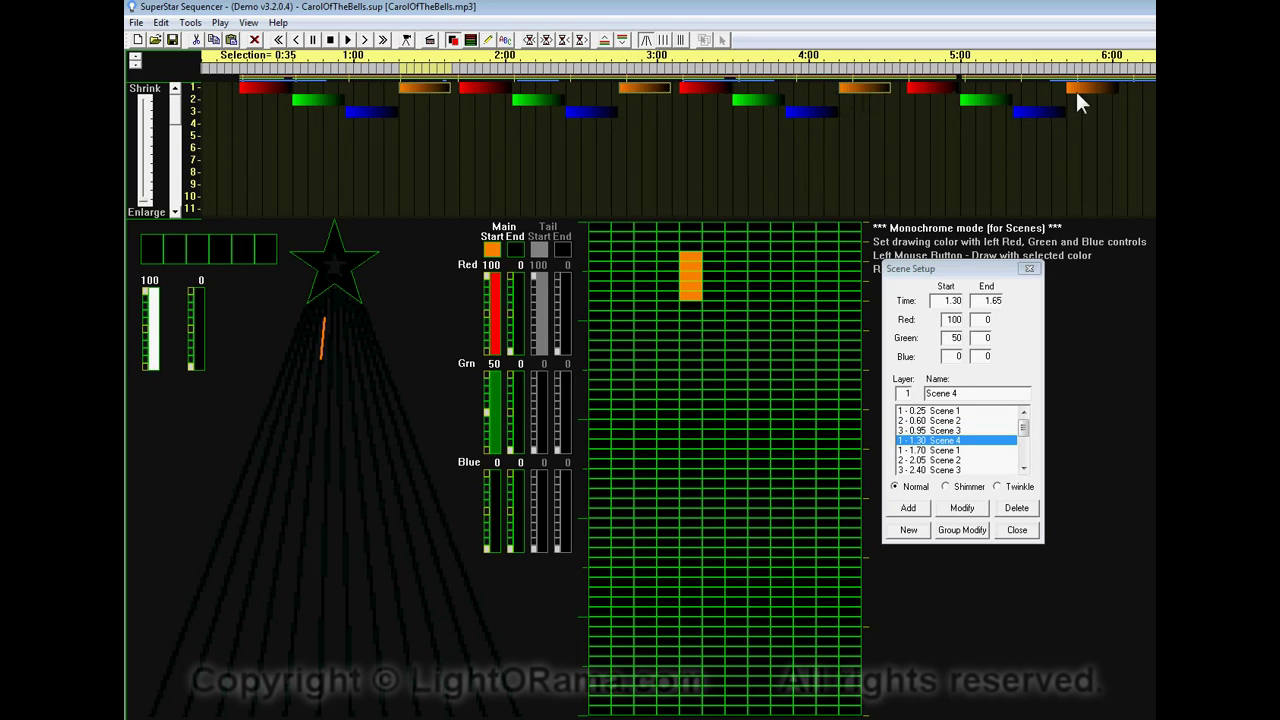
pyautogui.click(622, 41)
pyautogui.click(622, 41)
pyautogui.click(622, 41)
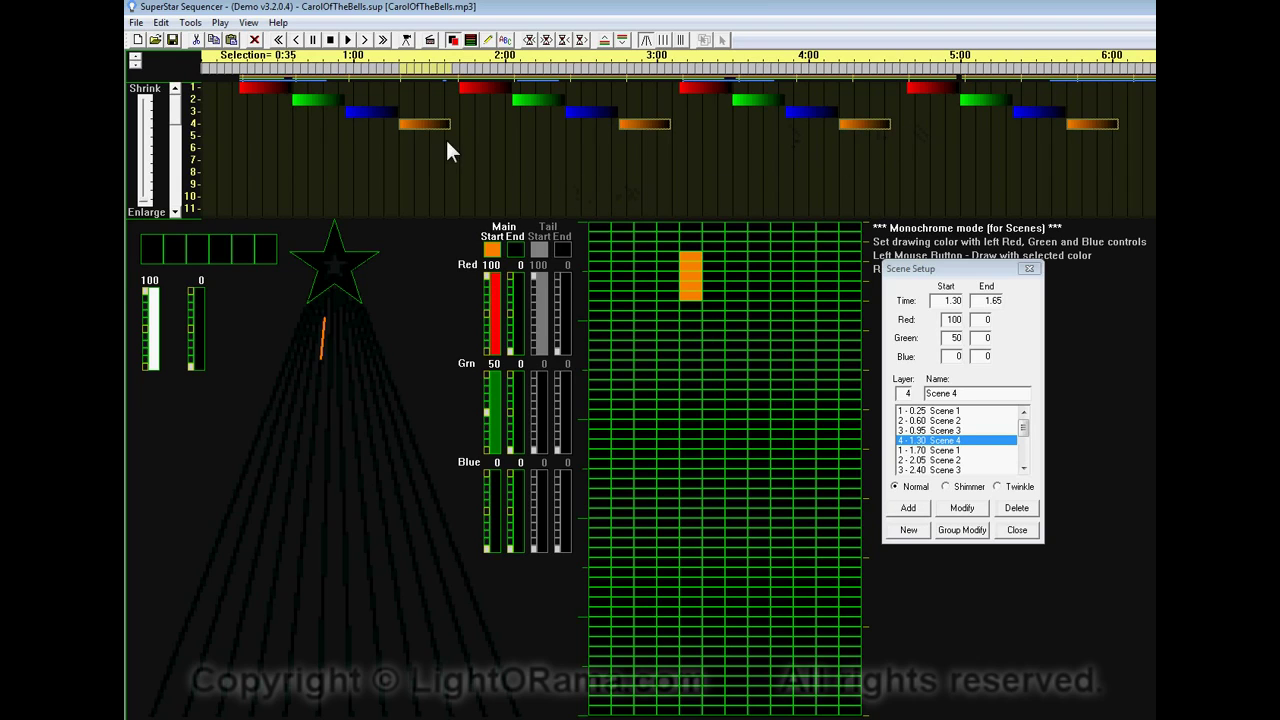
# Step: Play and stop the layered sequence, then select all four blue Scene 3 blocks on row 3
pyautogui.click(348, 40)
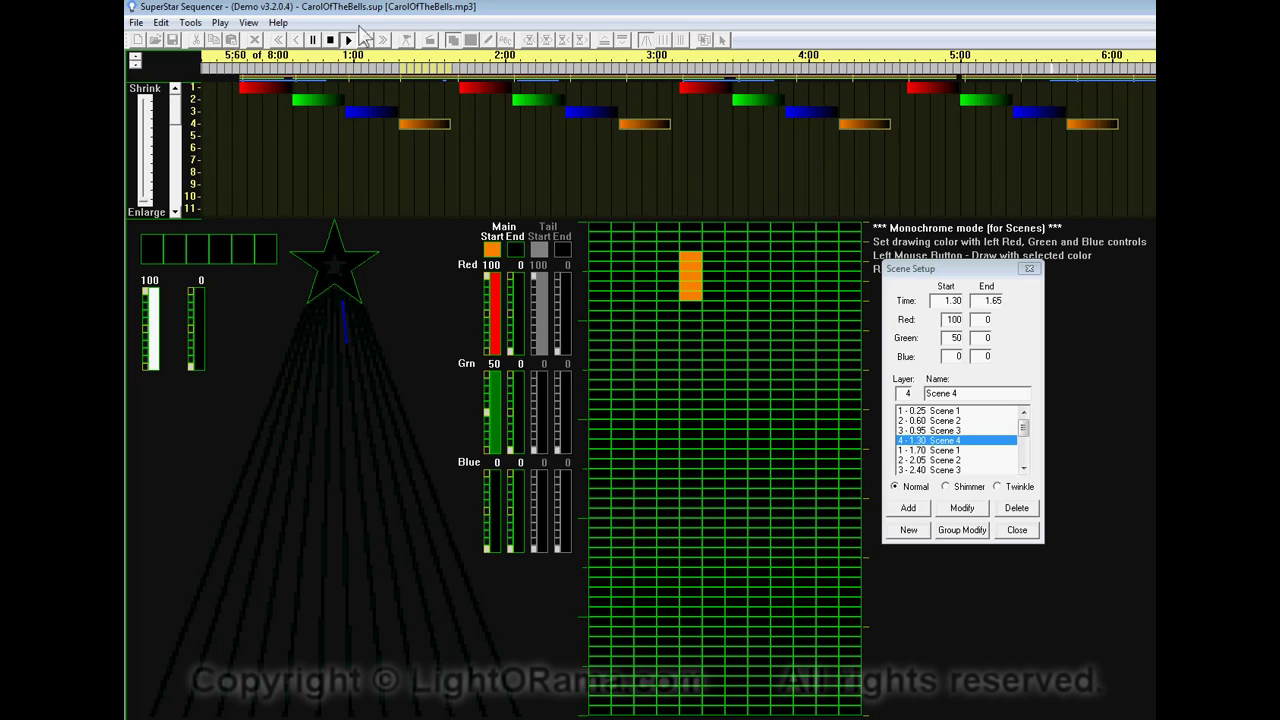
pyautogui.click(346, 42)
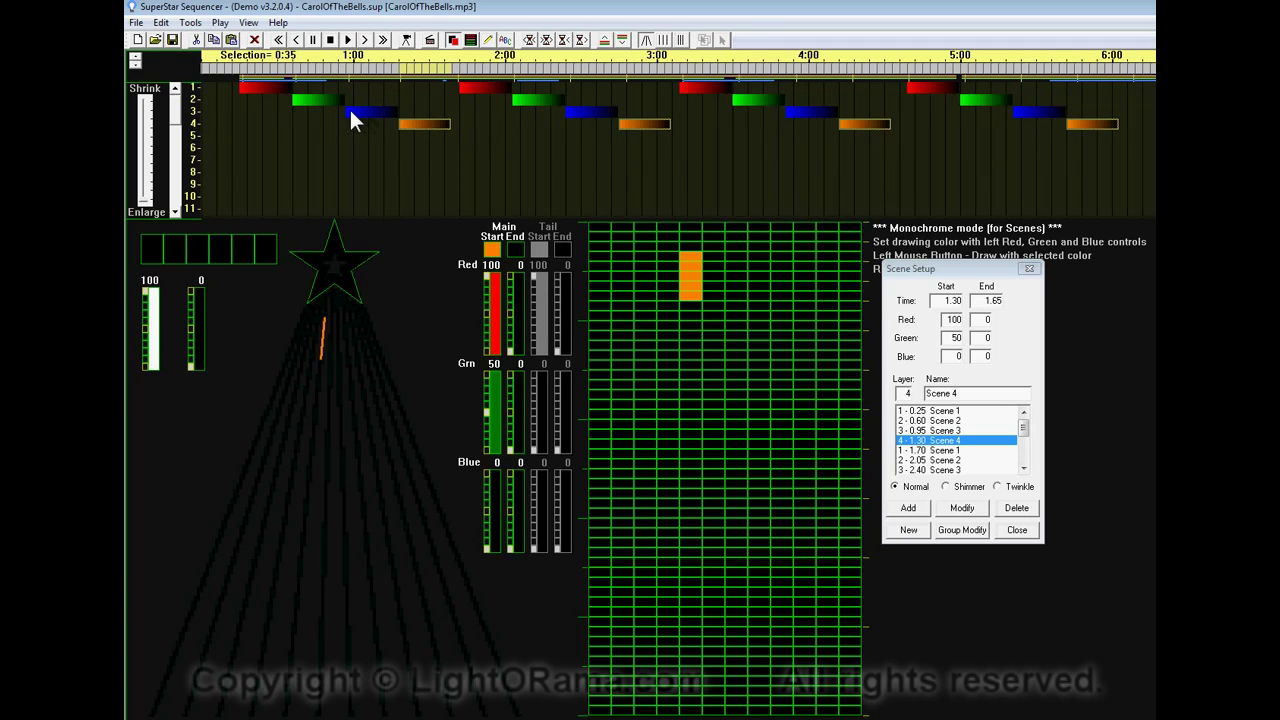
pyautogui.moveTo(349, 107); pyautogui.dragTo(1050, 110)
pyautogui.click(1061, 110)
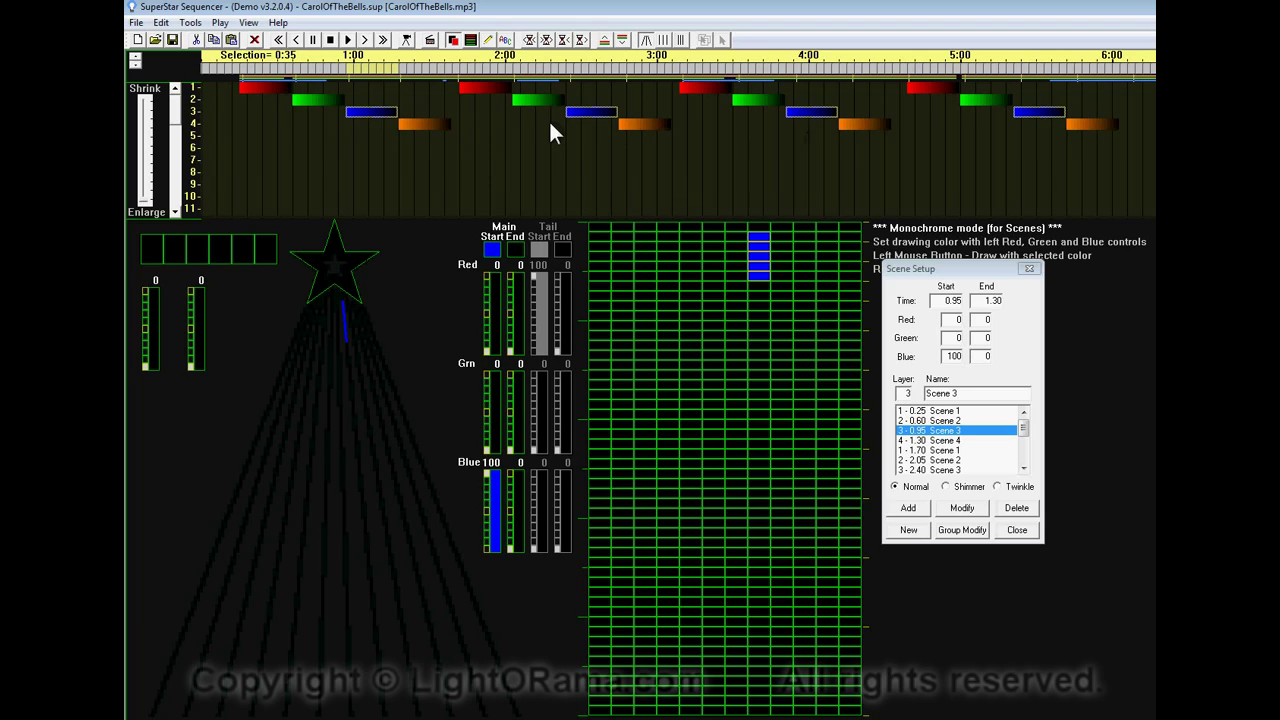
# Step: Change the selected Scene 3 blocks' start colour to yellow with Group Modify, then play and stop the preview
pyautogui.click(492, 252)
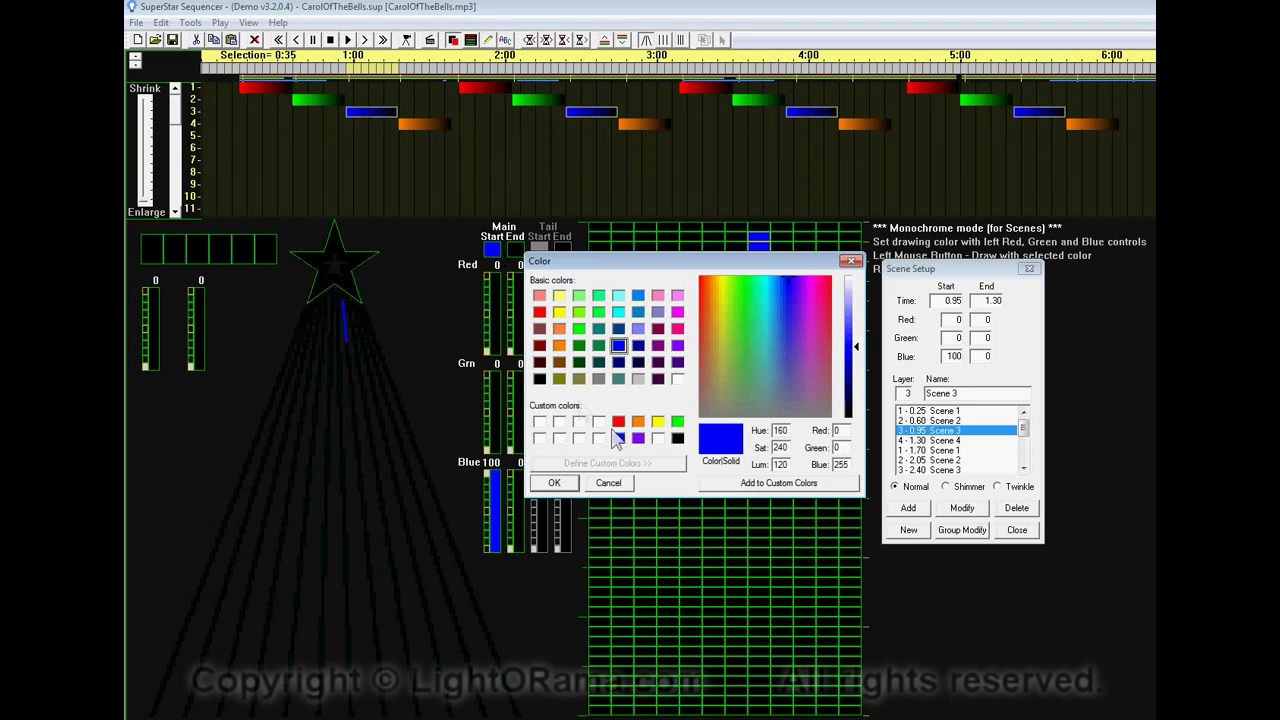
pyautogui.click(659, 422)
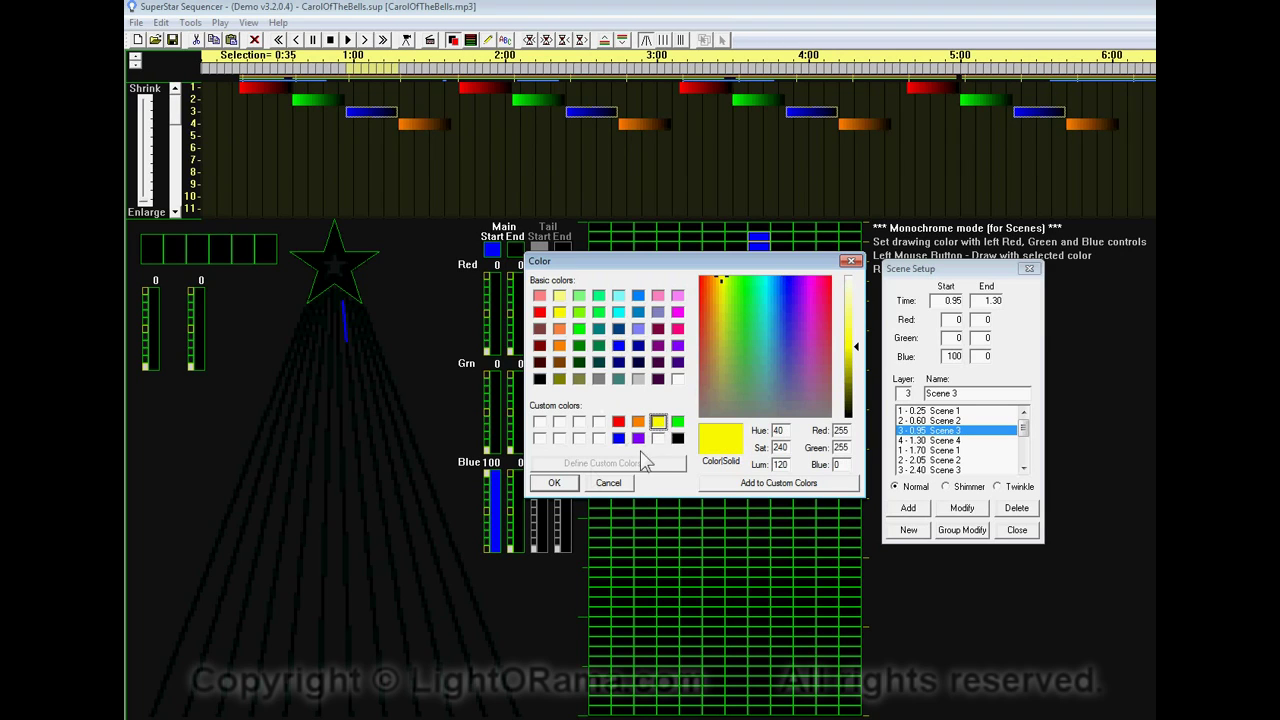
pyautogui.click(554, 483)
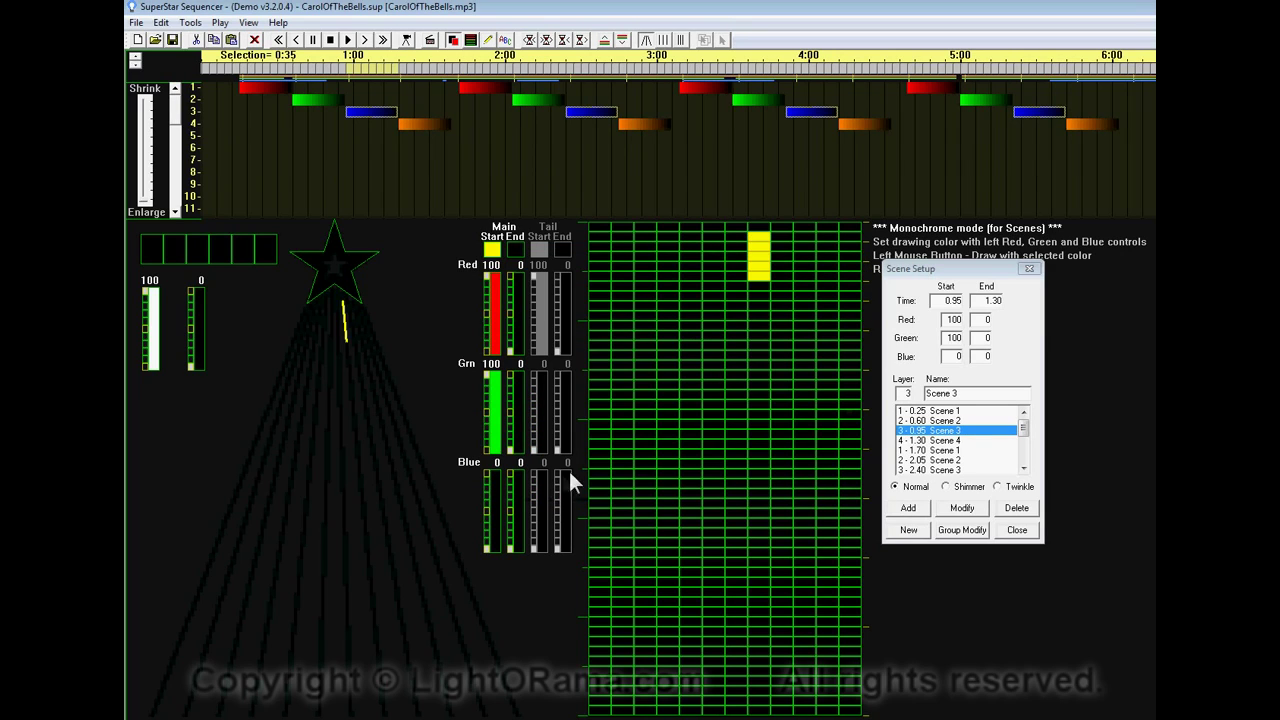
pyautogui.click(960, 540)
pyautogui.click(927, 455)
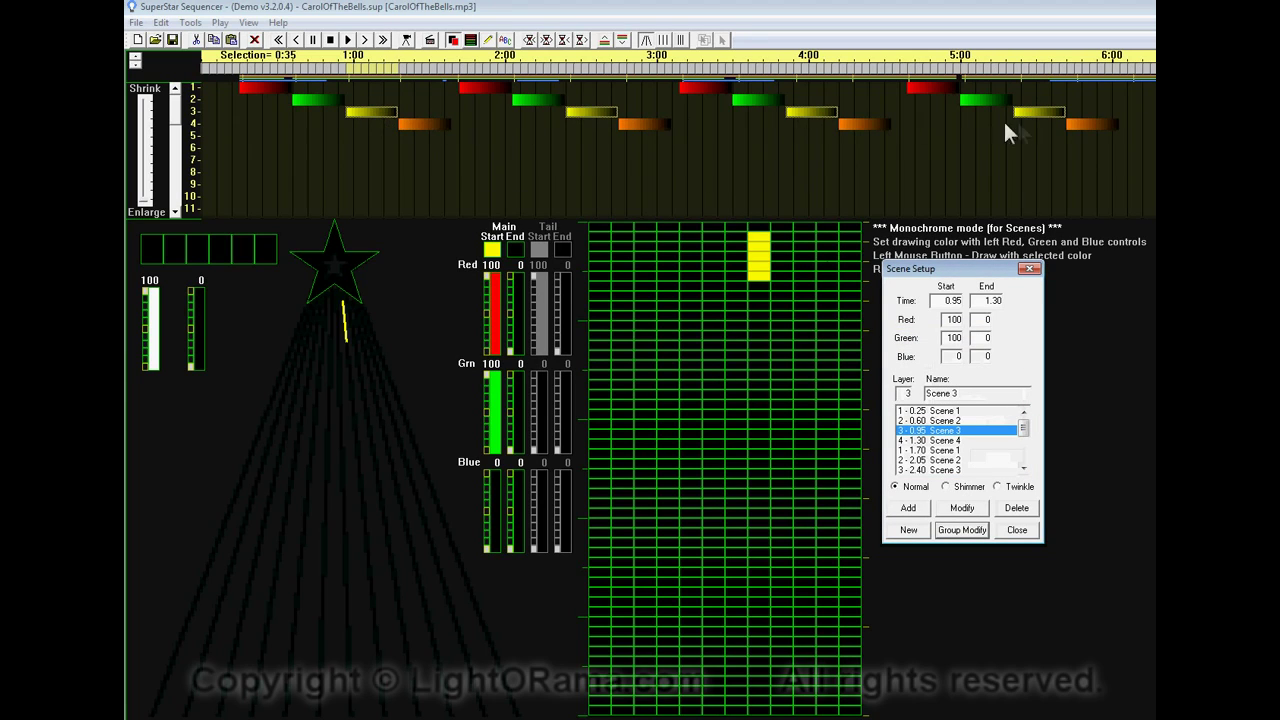
pyautogui.click(347, 40)
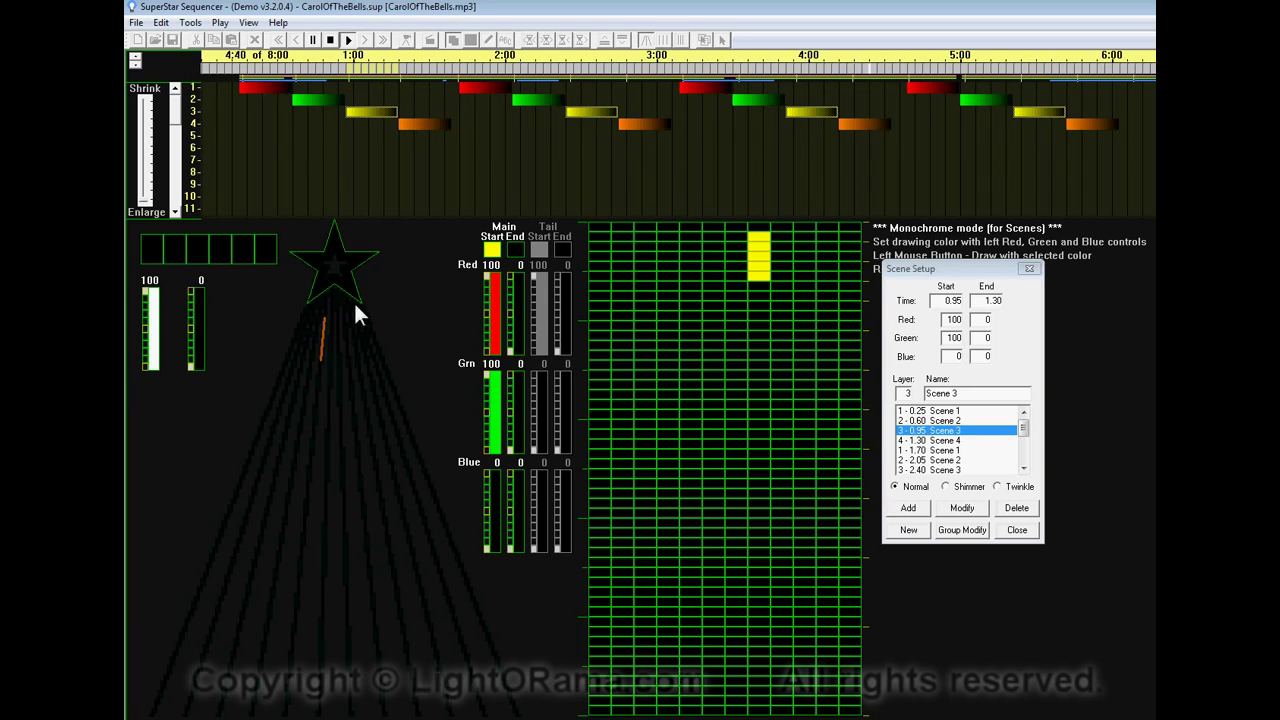
pyautogui.click(351, 48)
# Step: Replay the sequence from the start
pyautogui.click(348, 41)
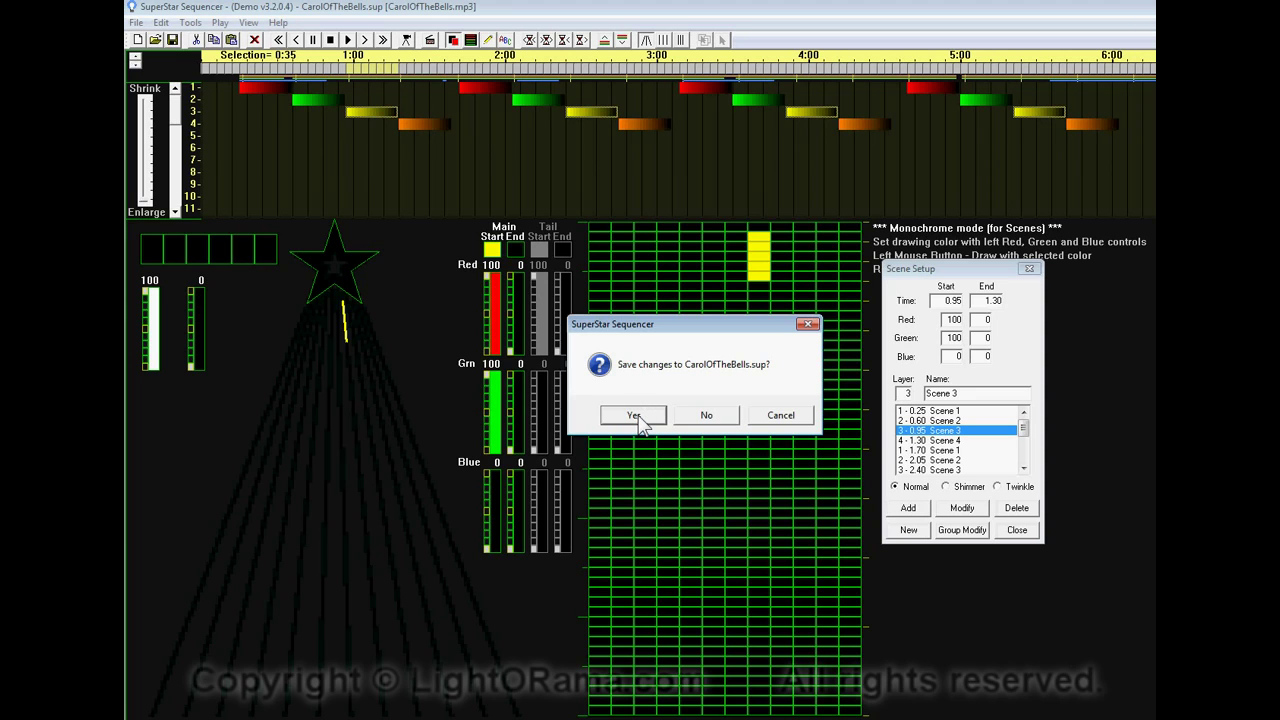
# Step: Save changes to CarolOfTheBells.sup on exit and relaunch SuperStar Sequencer from the desktop
pyautogui.click(637, 415)
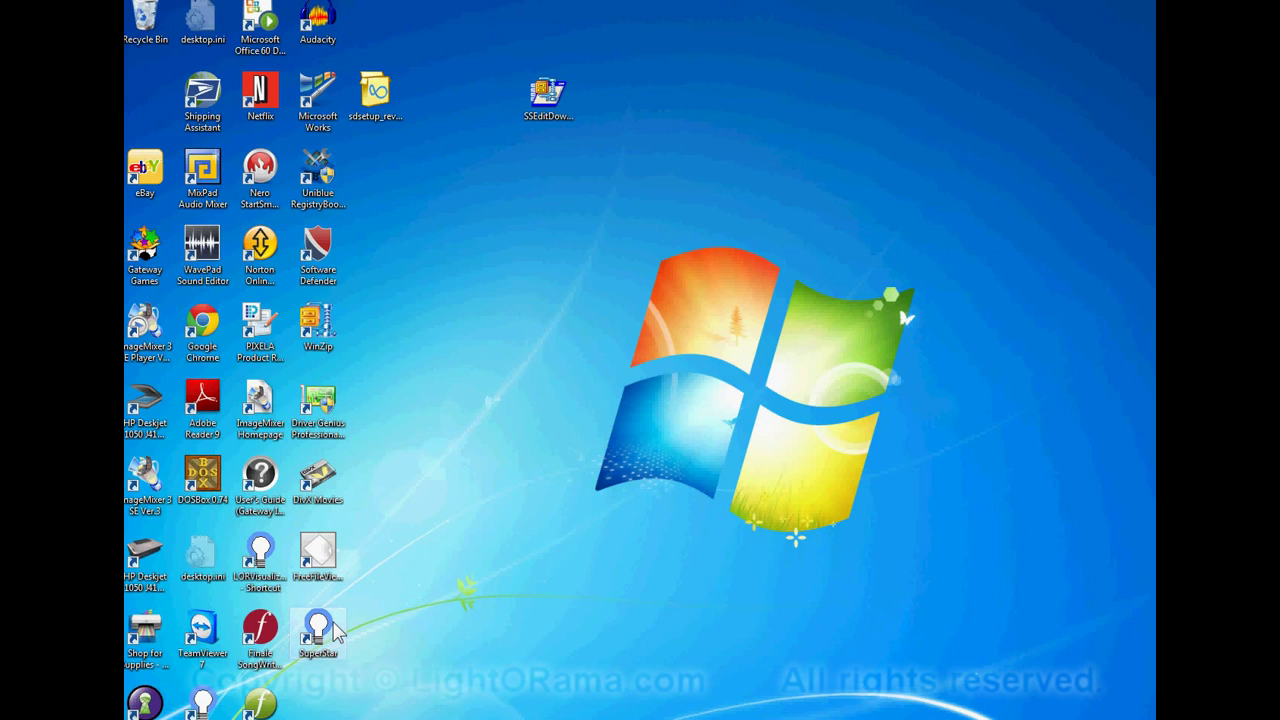
pyautogui.doubleClick(318, 630)
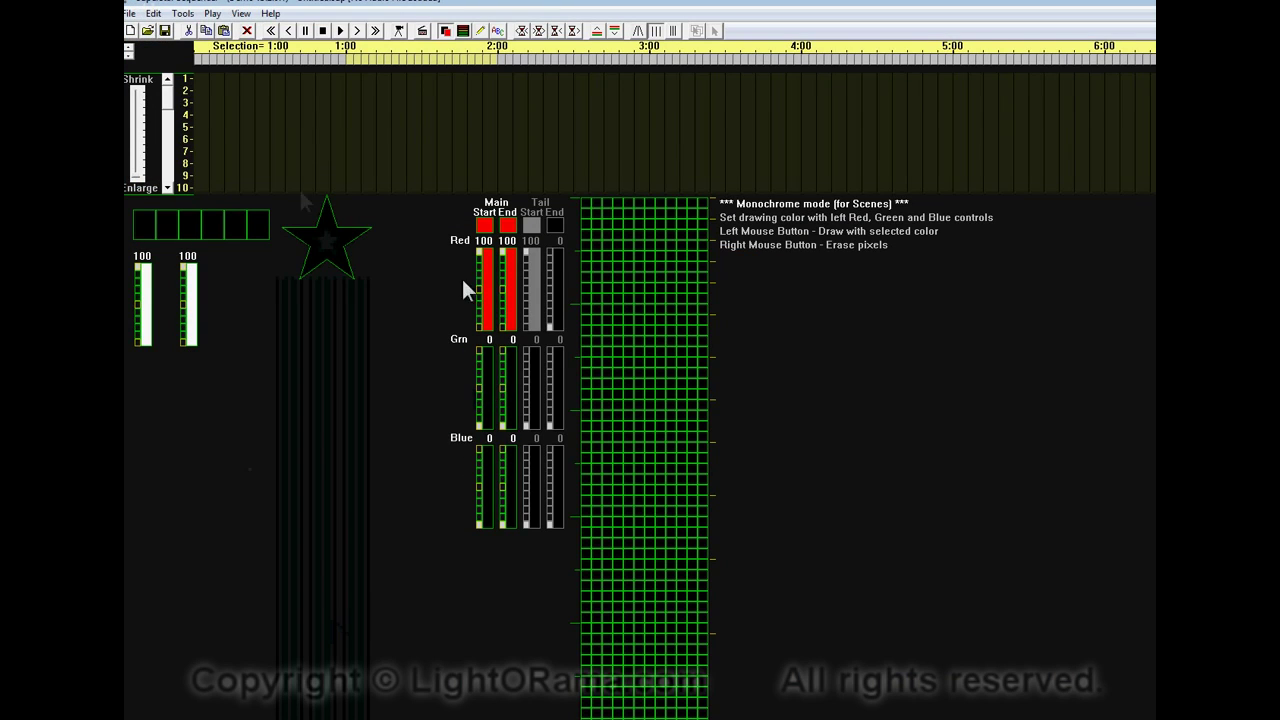
pyautogui.click(130, 14)
# Step: Cancel the Open SUP File dialog and reload CarolOfTheBells.sup from the recent files list
pyautogui.click(158, 48)
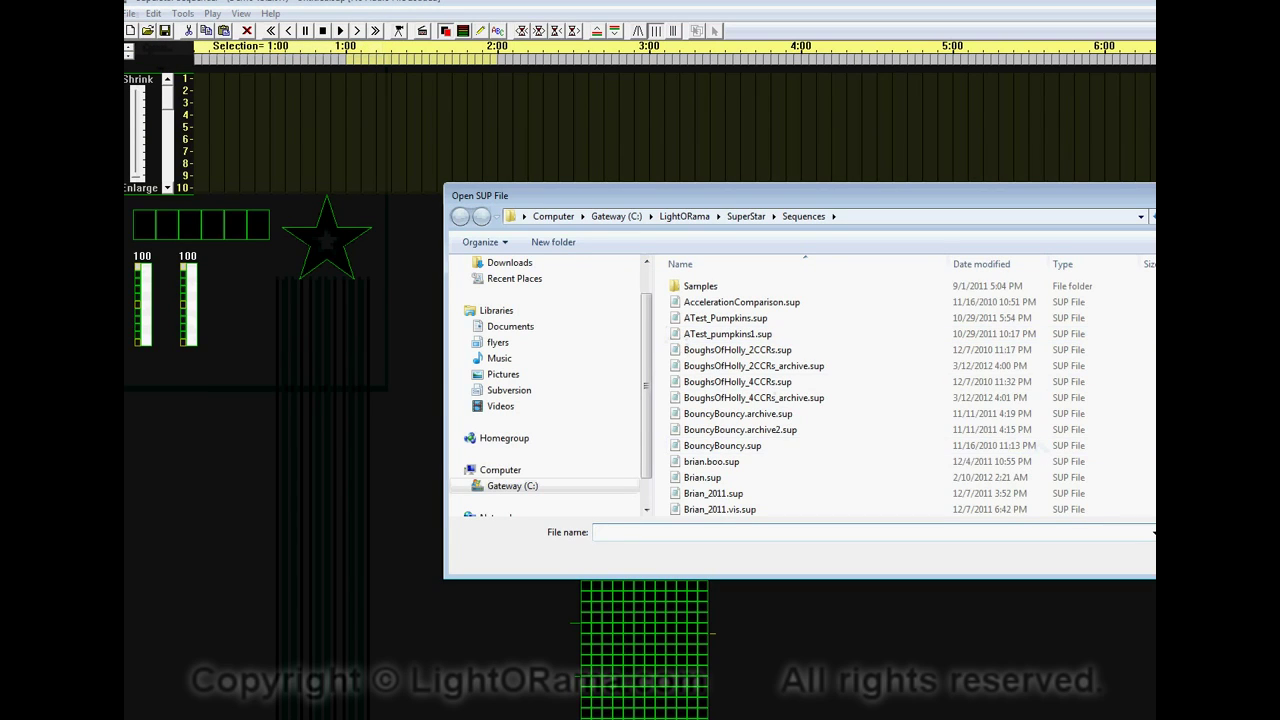
pyautogui.scroll(-5, 760, 400)
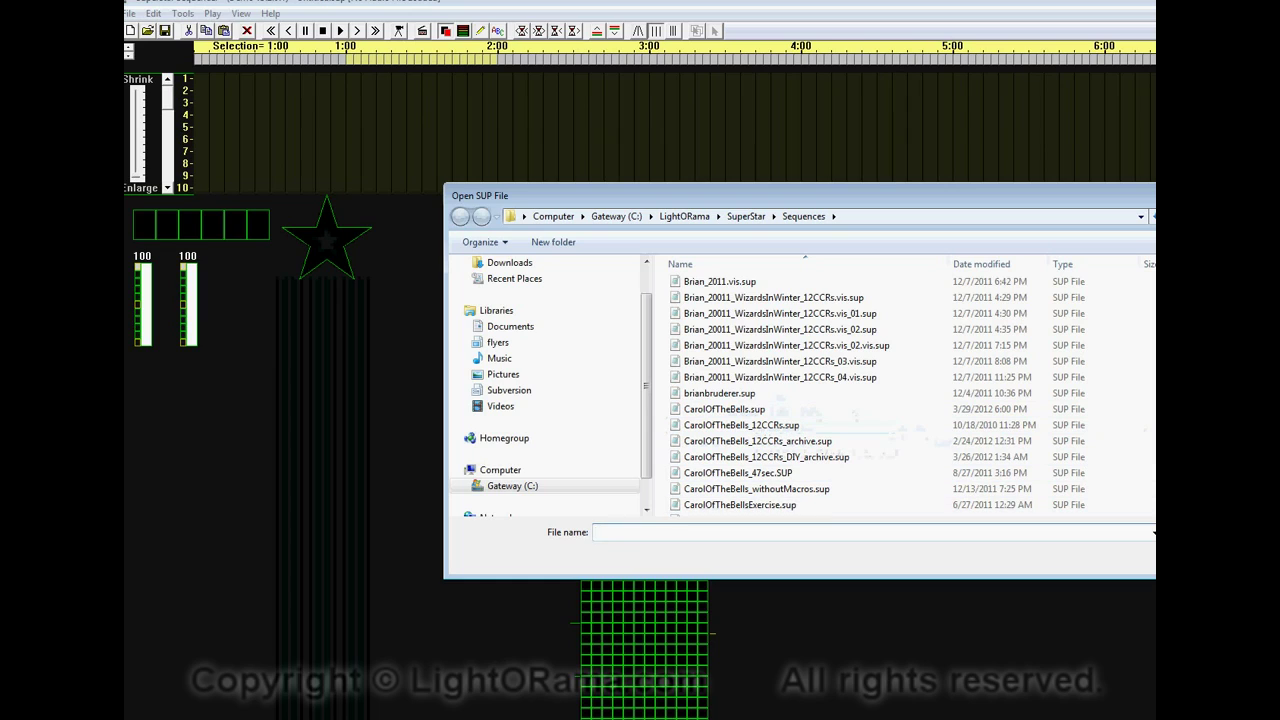
pyautogui.press('Escape')
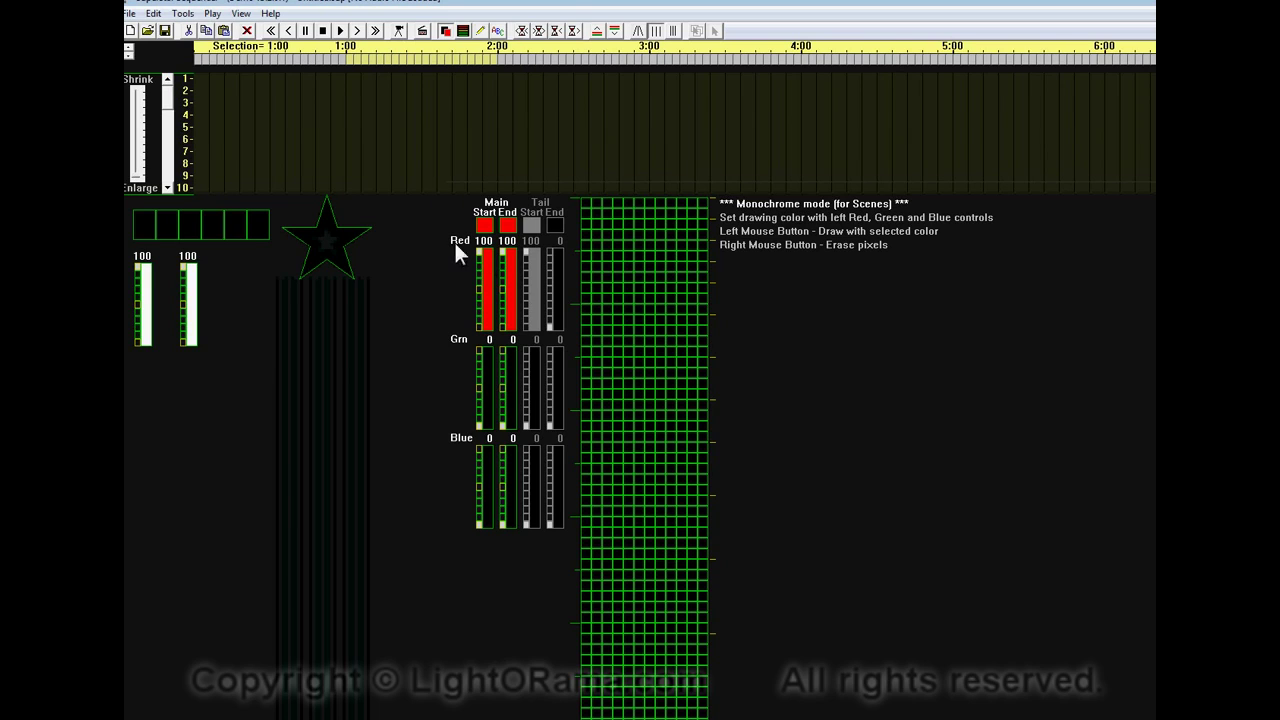
pyautogui.click(130, 15)
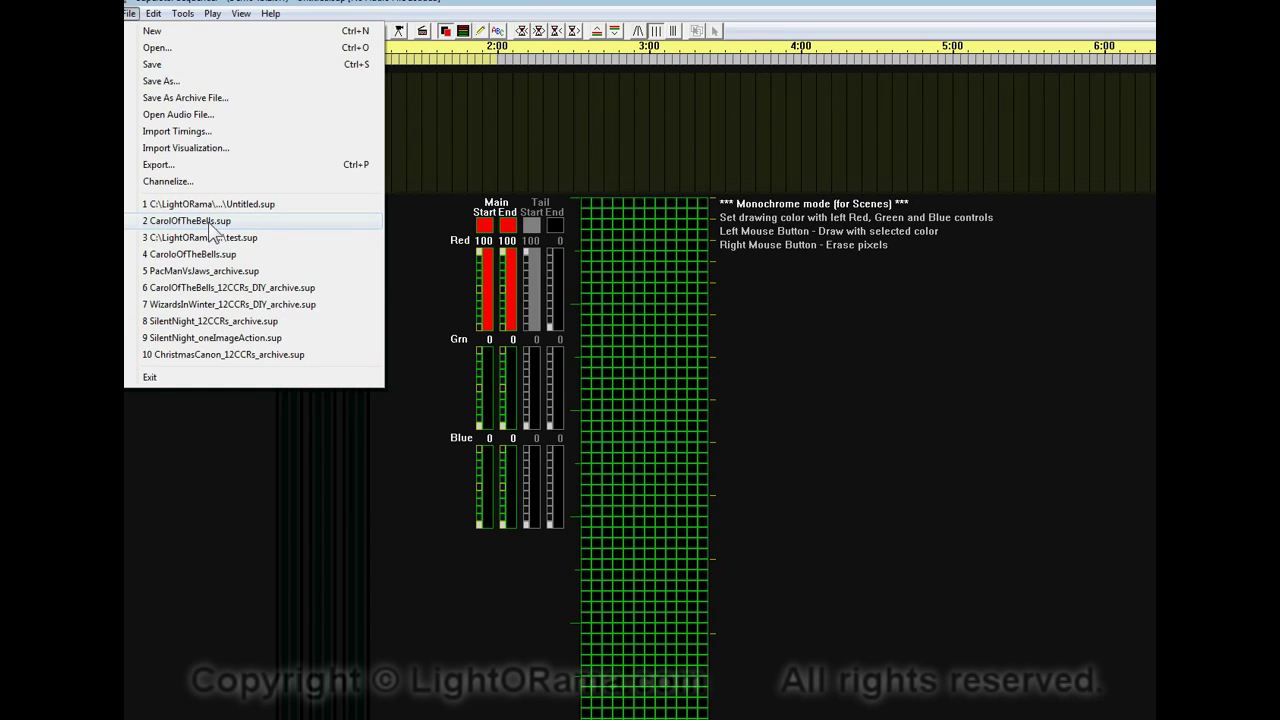
pyautogui.click(212, 224)
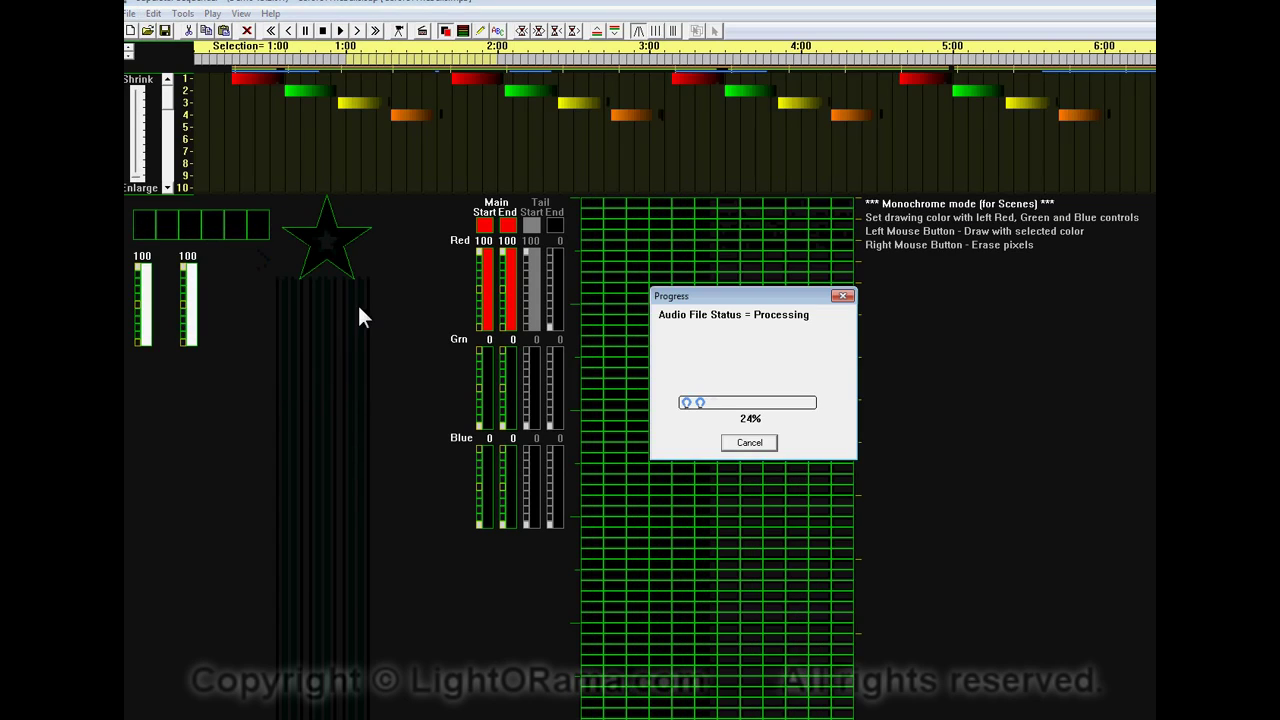